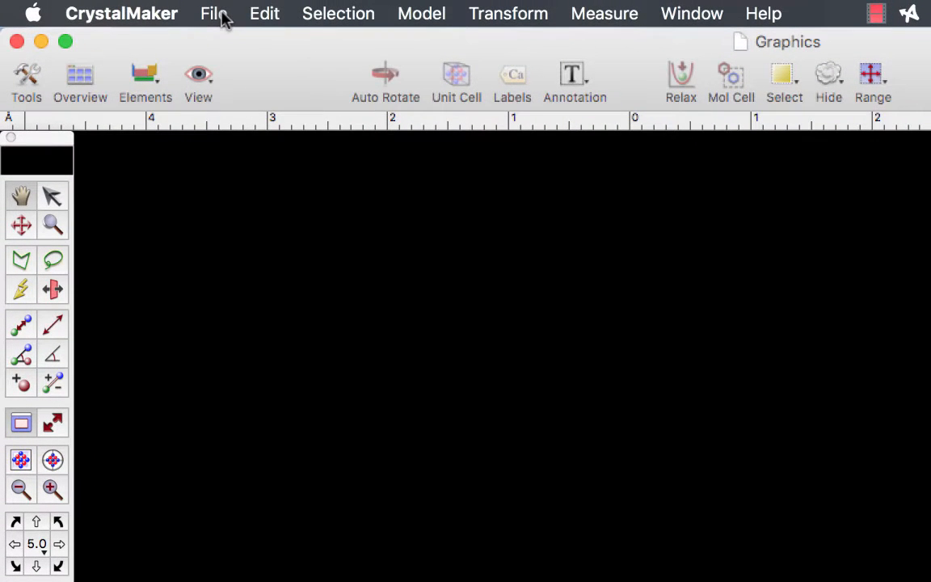
Step: Start a new crystal and set its spacegroup to F m -3 m
{"action": "left_click", "coordinate": [225, 18]}
{"action": "mouse_move", "coordinate": [222, 39]}
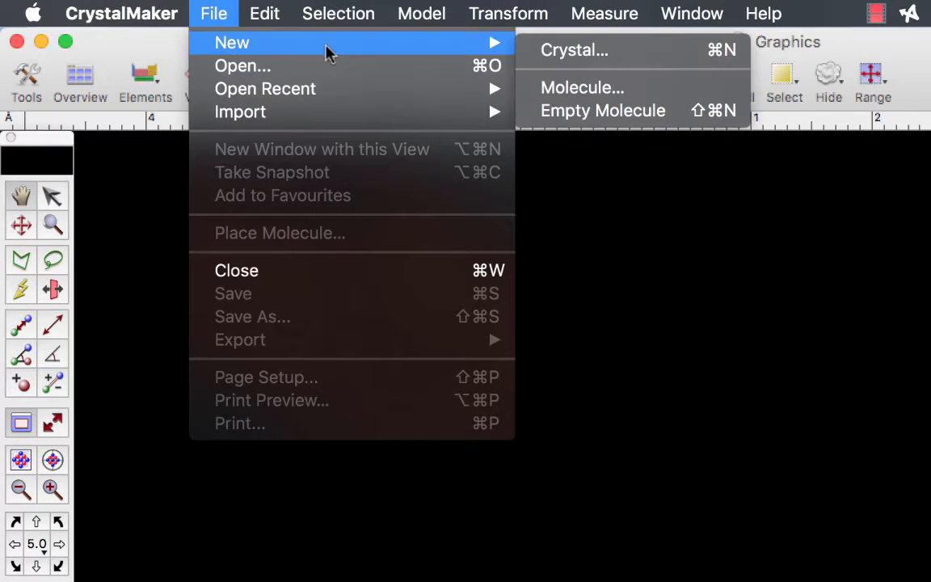
{"action": "left_click", "coordinate": [613, 52]}
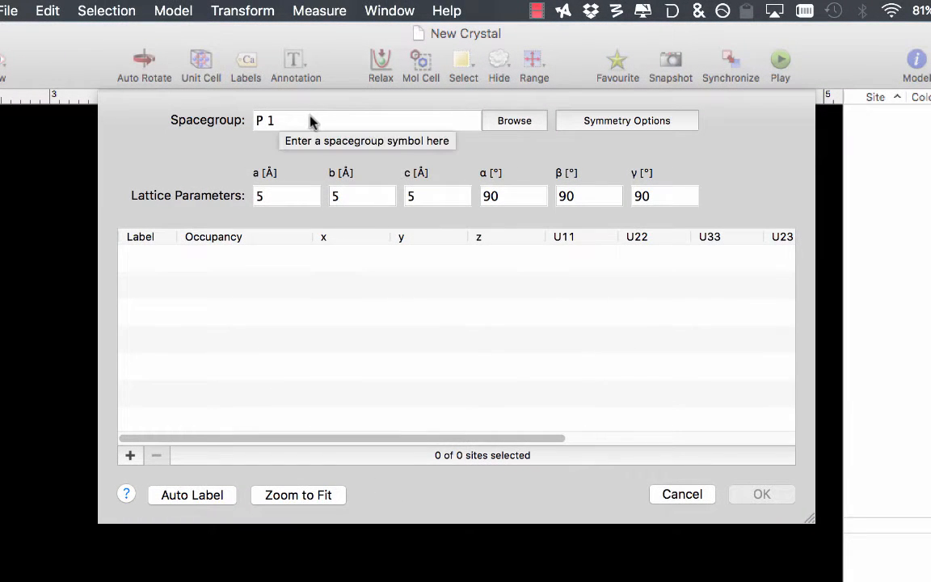
{"action": "left_click", "coordinate": [316, 120]}
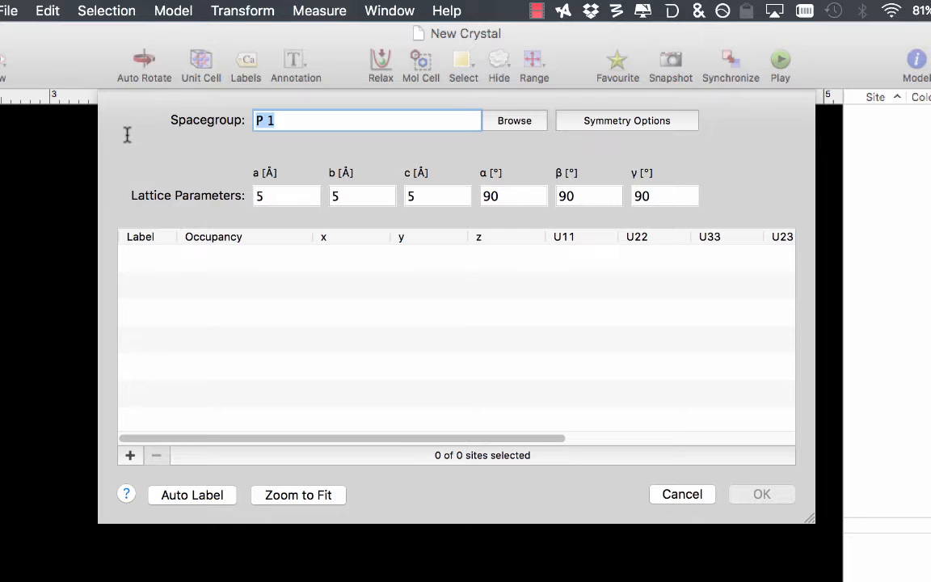
{"action": "type", "text": "F m -3 m"}
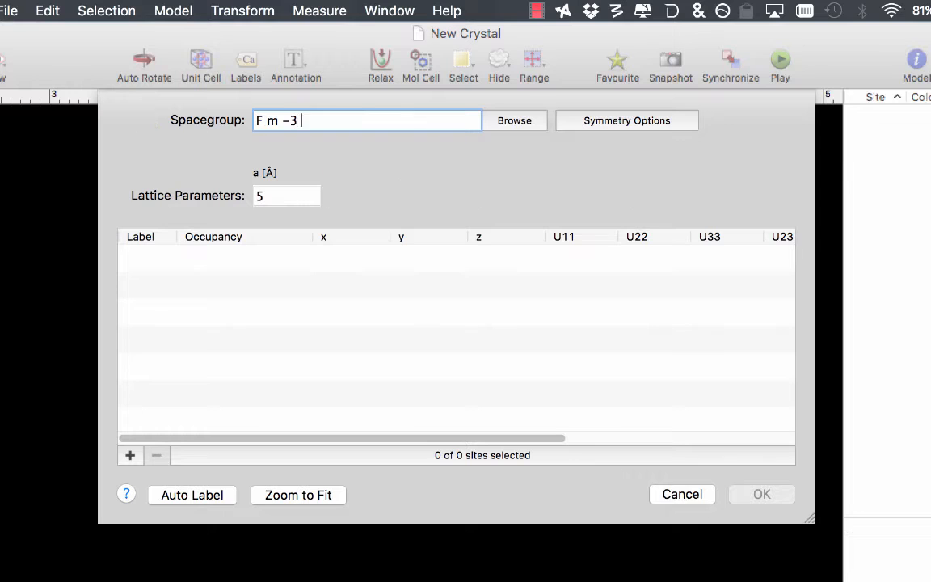
{"action": "left_click", "coordinate": [298, 121]}
{"action": "left_click", "coordinate": [346, 120]}
Step: Look through the Spacegroup Browser's tetragonal I and cubic F groups, select F m -3 m, and close it
{"action": "left_click", "coordinate": [514, 122]}
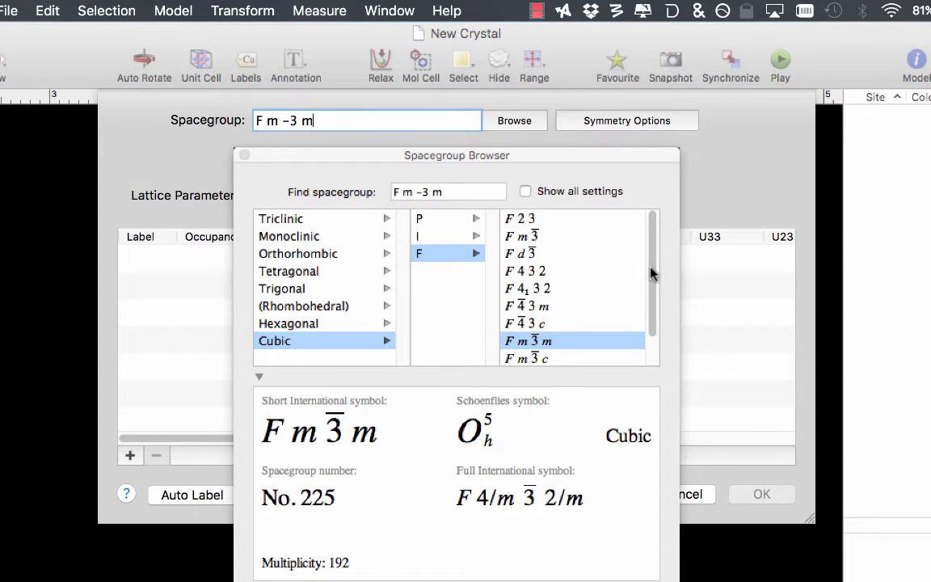
{"action": "mouse_move", "coordinate": [651, 270]}
{"action": "left_mouse_down"}
{"action": "mouse_move", "coordinate": [651, 326]}
{"action": "mouse_move", "coordinate": [656, 279]}
{"action": "left_mouse_up"}
{"action": "left_click", "coordinate": [312, 275]}
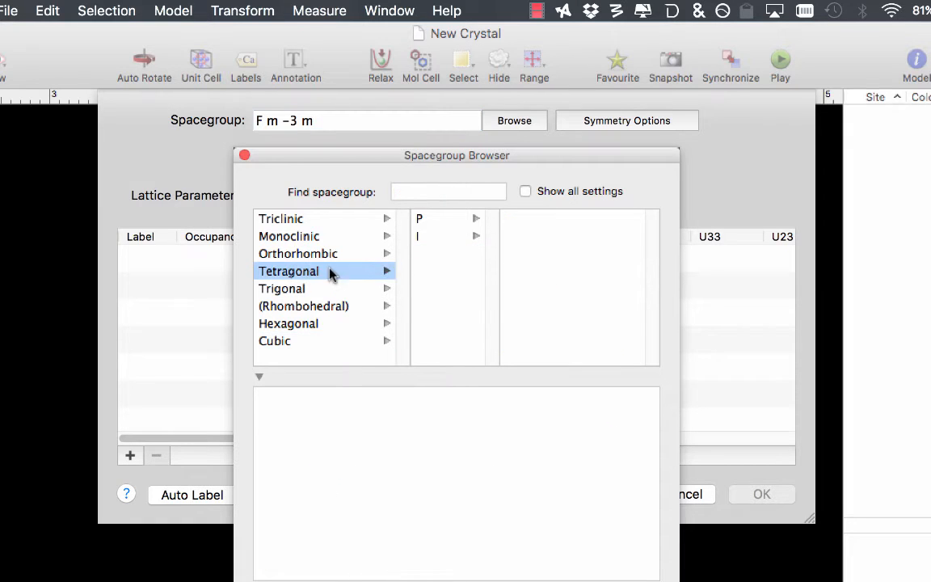
{"action": "left_click", "coordinate": [445, 237]}
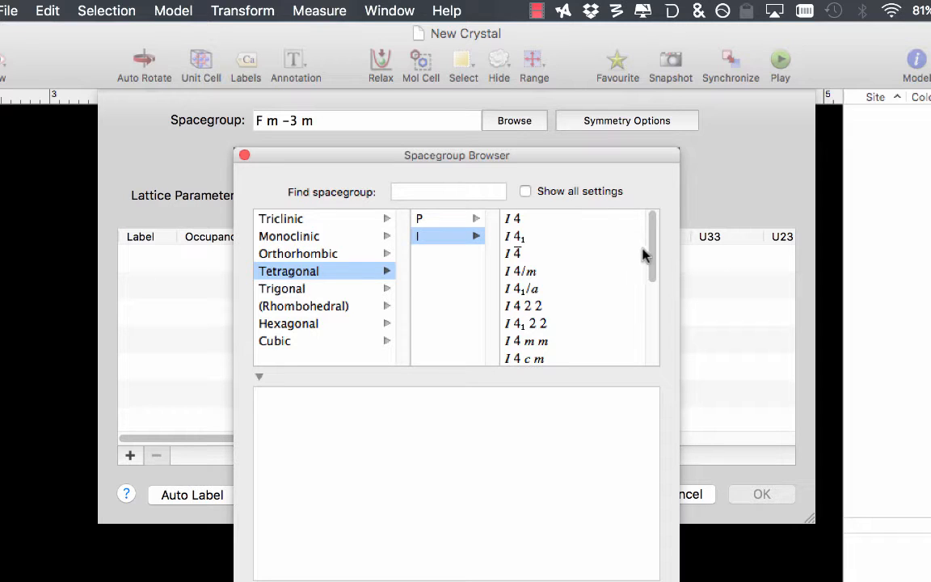
{"action": "left_click_drag", "start_coordinate": [650, 256], "coordinate": [667, 233]}
{"action": "left_click", "coordinate": [284, 342]}
{"action": "left_click", "coordinate": [473, 253]}
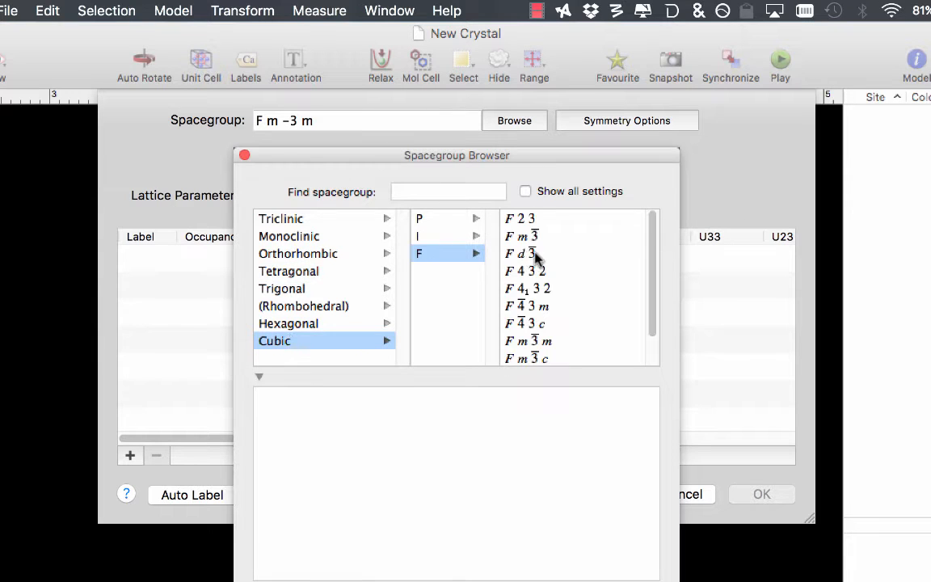
{"action": "left_click", "coordinate": [561, 341]}
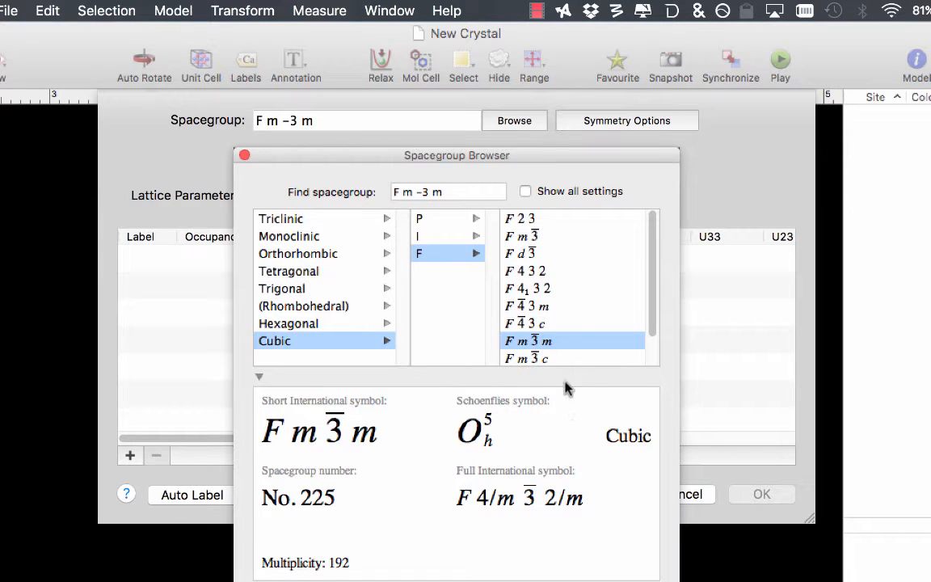
{"action": "left_click", "coordinate": [245, 156]}
Step: Set lattice parameter a to 5.6573 Å and add two atom sites to the site list
{"action": "left_click_drag", "start_coordinate": [297, 195], "coordinate": [194, 193]}
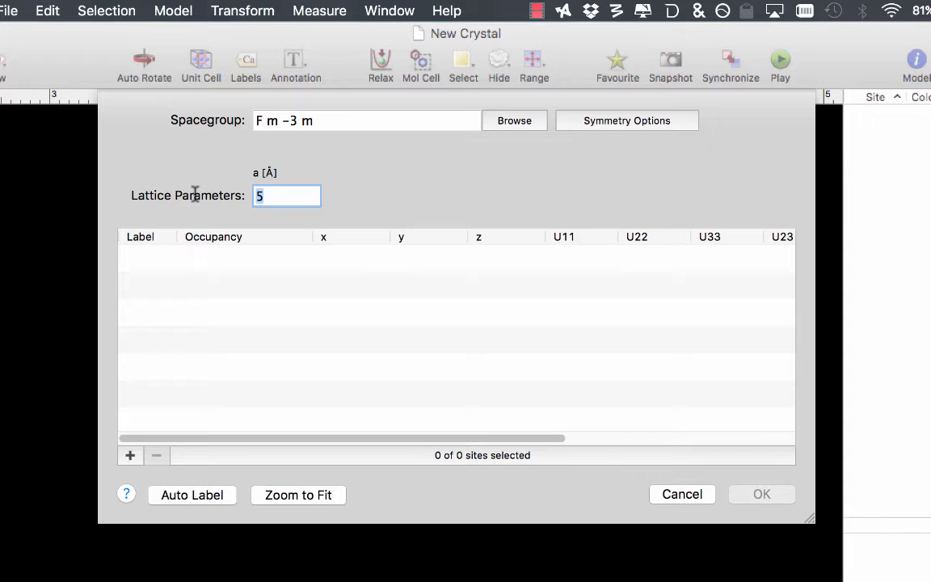
{"action": "type", "text": "5.6573"}
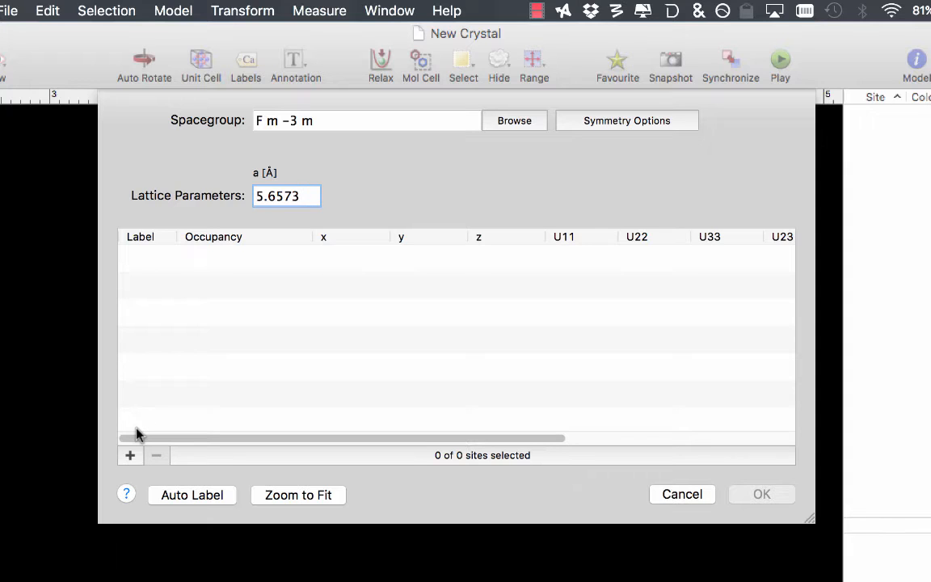
{"action": "left_click", "coordinate": [129, 455]}
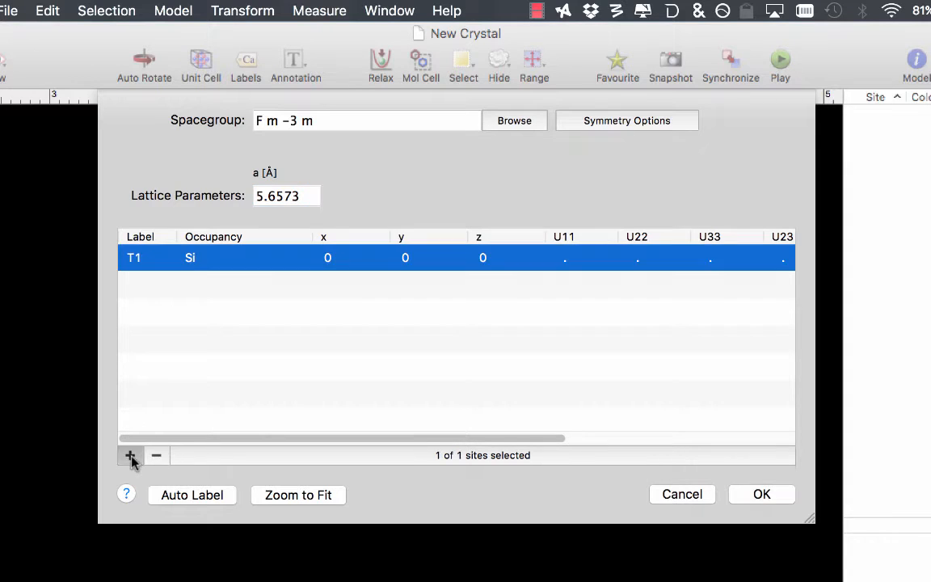
{"action": "left_click", "coordinate": [129, 455]}
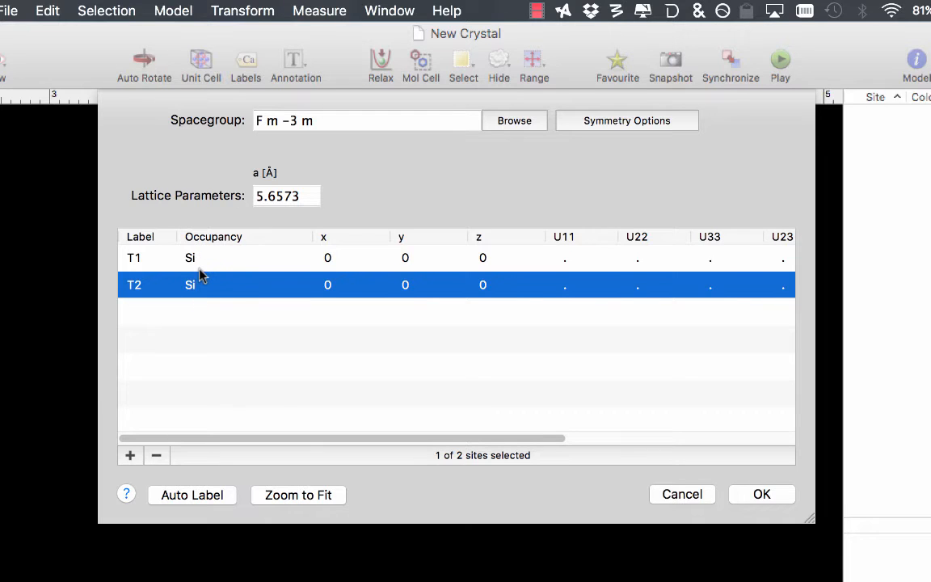
Step: Label the first site Na and set its occupancy to Na
{"action": "double_click", "coordinate": [135, 258]}
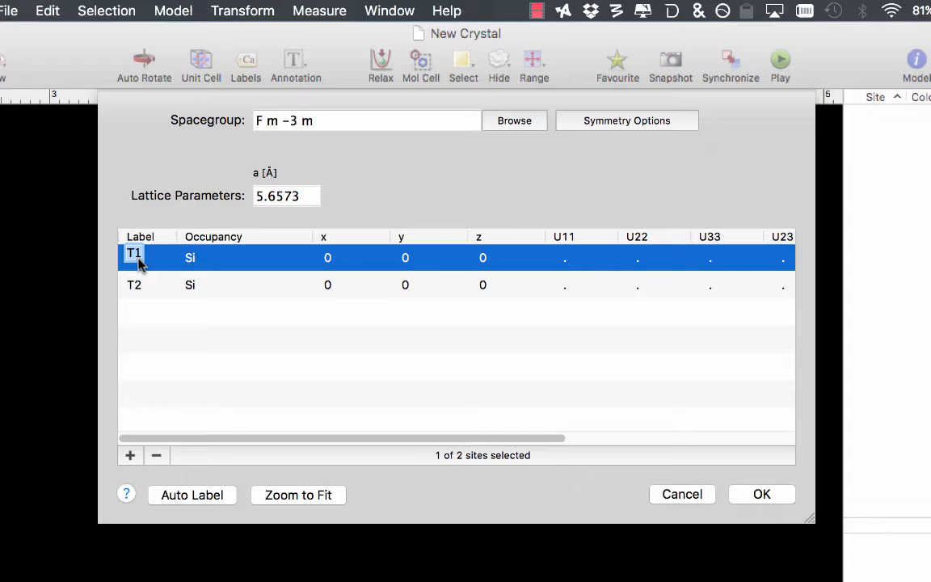
{"action": "type", "text": "Na"}
{"action": "key", "text": "Tab"}
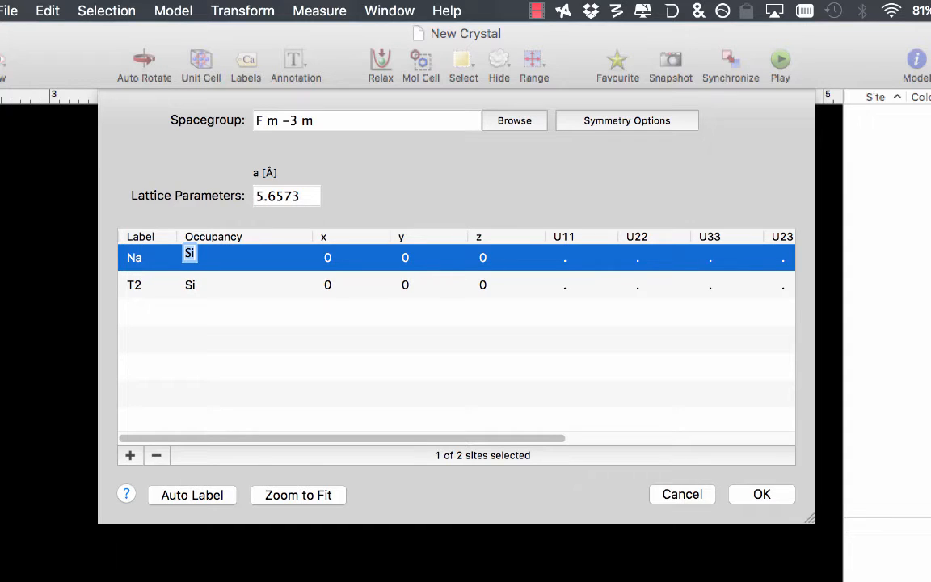
{"action": "type", "text": "Na"}
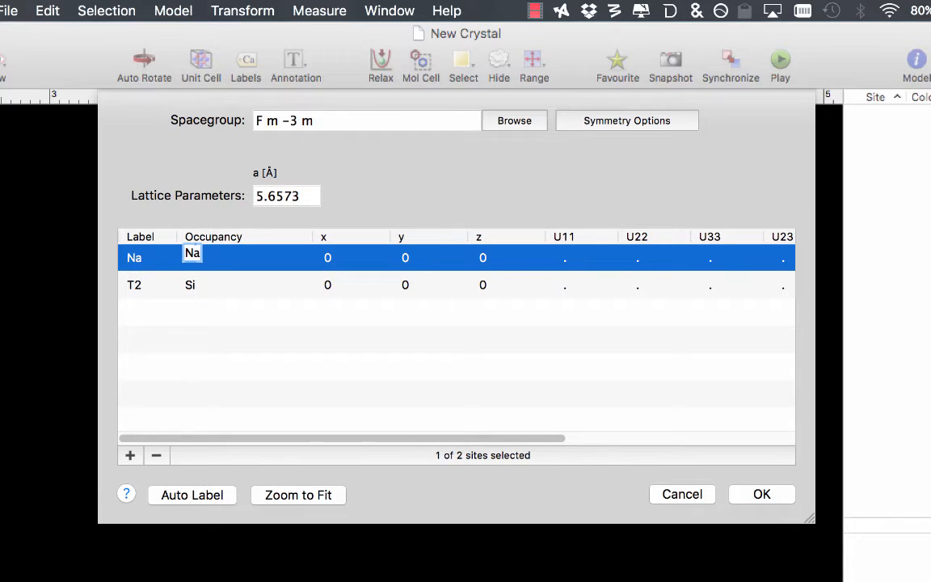
{"action": "type", "text": "0.5"}
{"action": "key", "text": "BackSpace"}
{"action": "key", "text": "BackSpace"}
{"action": "key", "text": "BackSpace"}
{"action": "key", "text": "Return"}
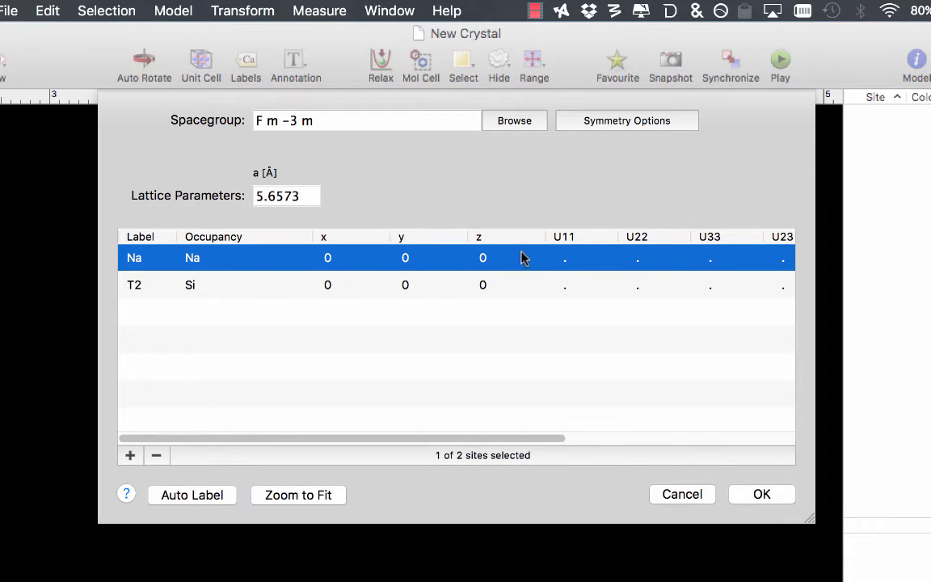
Step: Label the second site Cl and set its occupancy to Cl
{"action": "double_click", "coordinate": [134, 283]}
{"action": "type", "text": "Cl"}
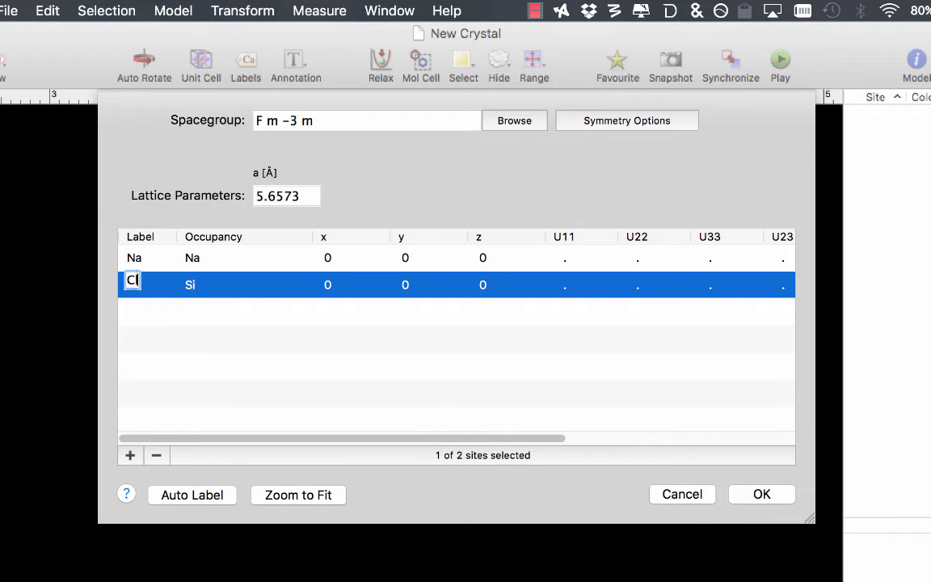
{"action": "key", "text": "Tab"}
{"action": "type", "text": "C"}
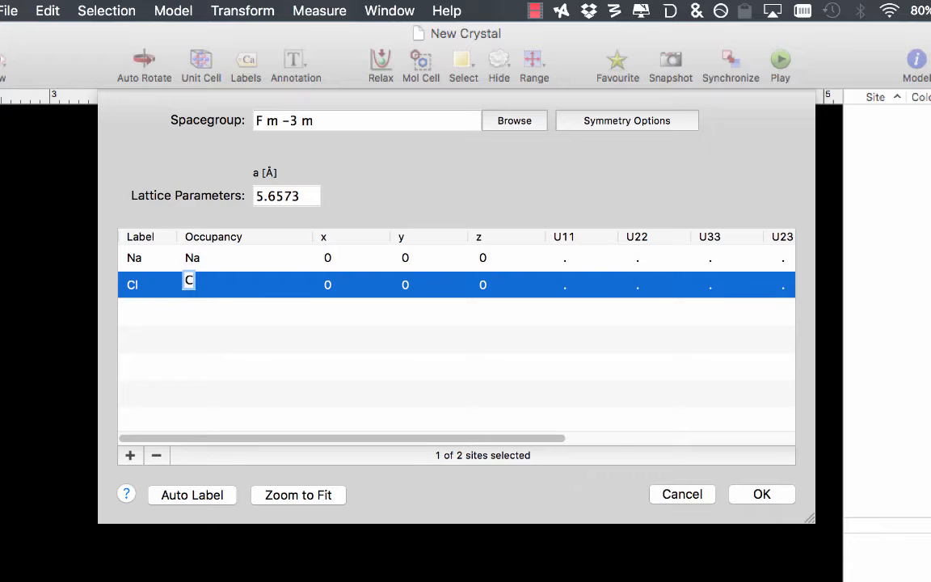
{"action": "type", "text": "l"}
{"action": "left_click", "coordinate": [182, 311]}
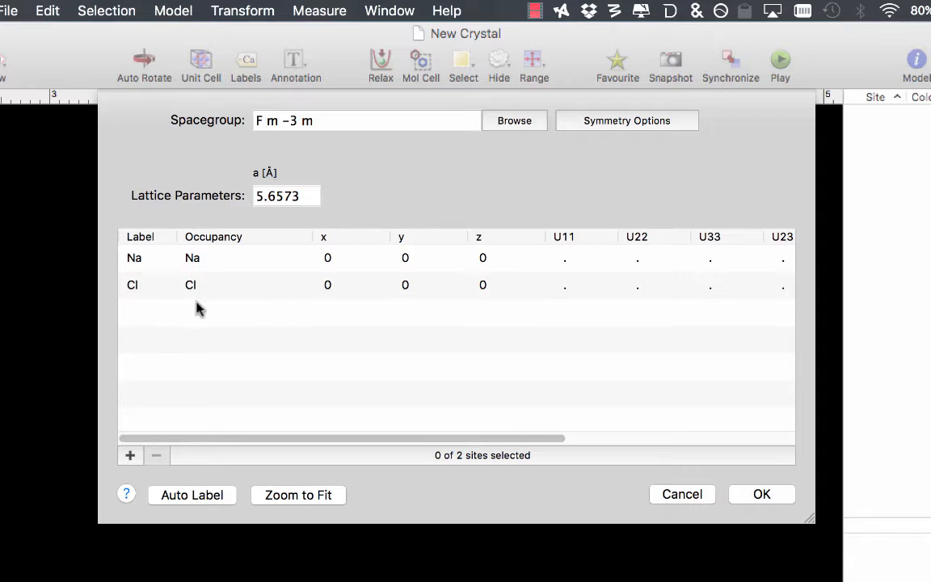
Step: Set the x coordinate of the Cl site to 0.5
{"action": "left_click", "coordinate": [334, 287]}
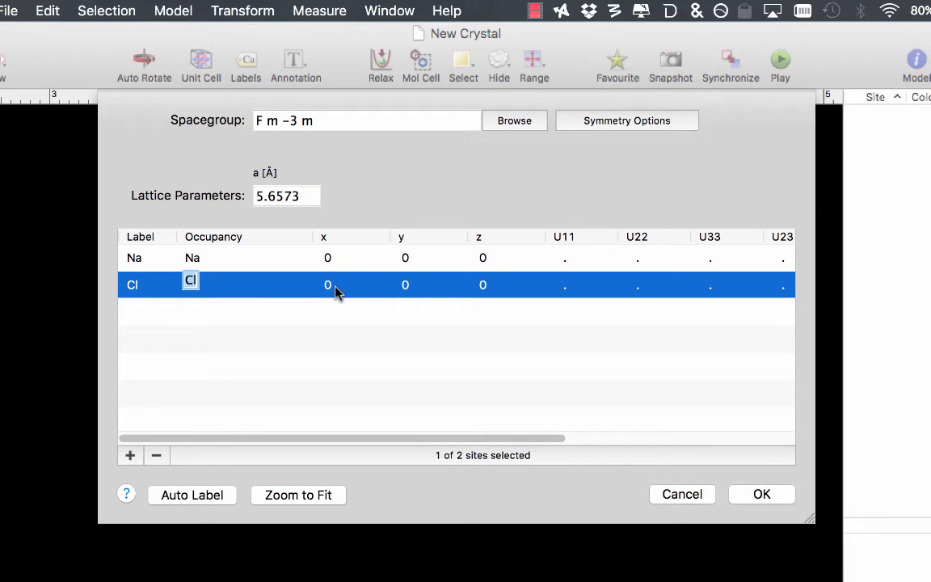
{"action": "left_click", "coordinate": [335, 287]}
{"action": "type", "text": "0.5"}
{"action": "key", "text": "Return"}
{"action": "left_click", "coordinate": [315, 320]}
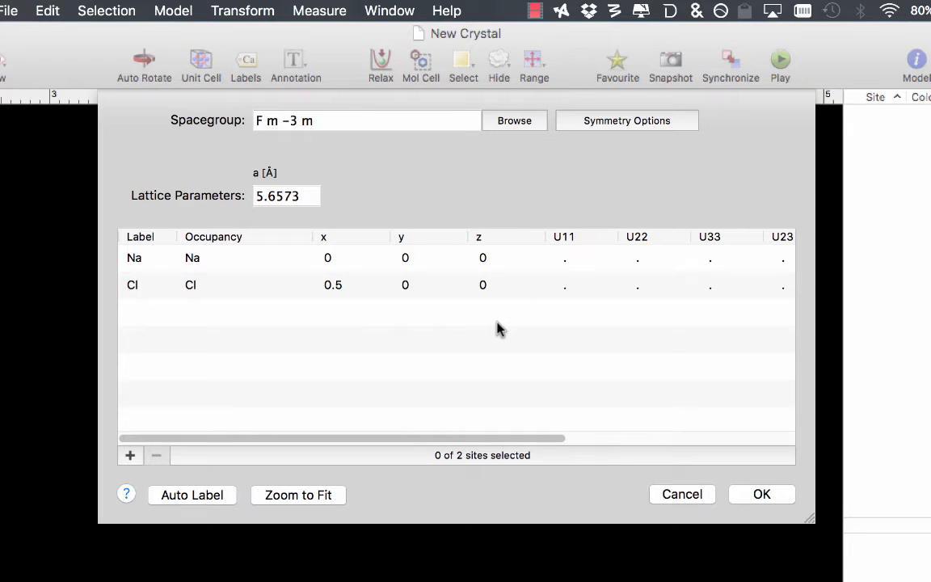
Step: Review the sites' displacement parameter columns and plot the crystal using the entered settings
{"action": "scroll", "coordinate": [499, 327], "scroll_direction": "right", "scroll_amount": 10}
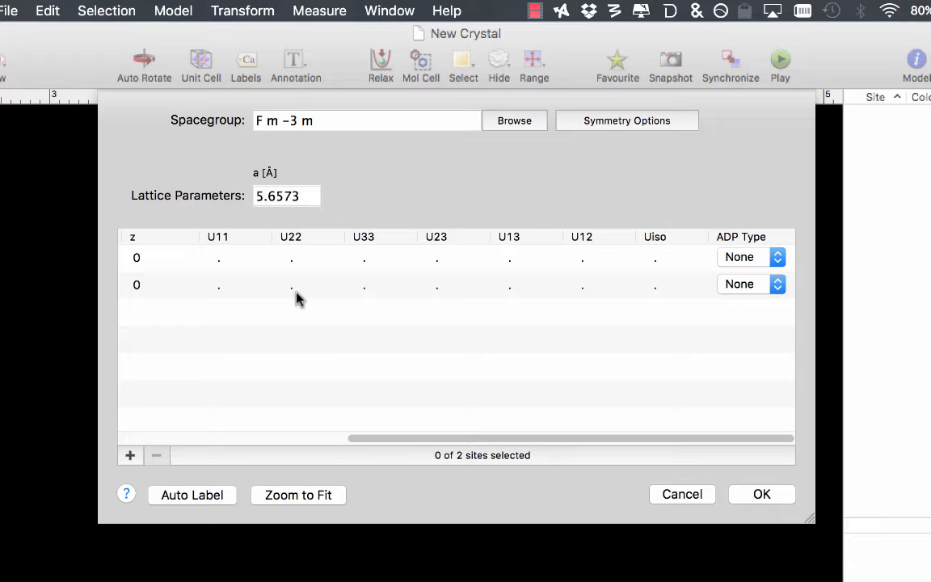
{"action": "scroll", "coordinate": [295, 297], "scroll_direction": "left", "scroll_amount": 10}
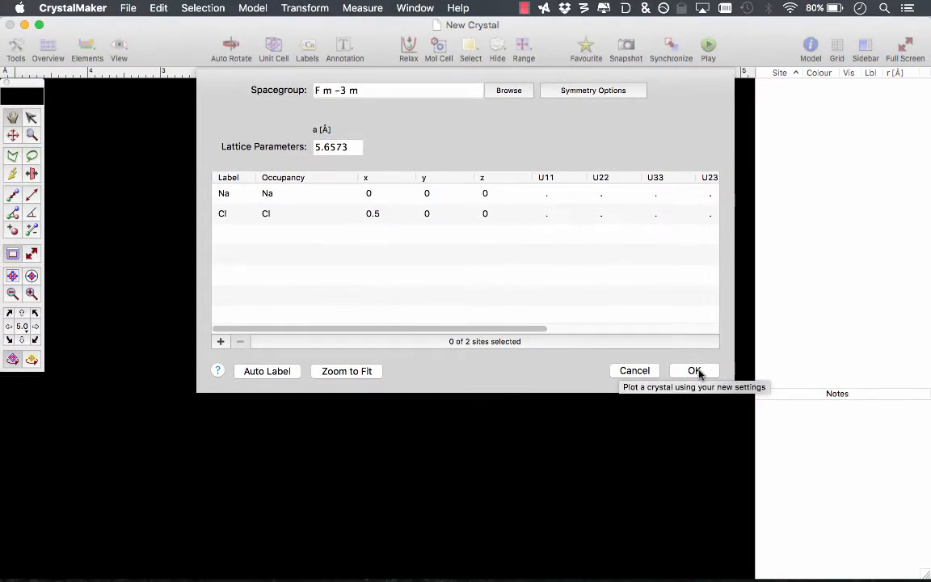
{"action": "left_click", "coordinate": [764, 496]}
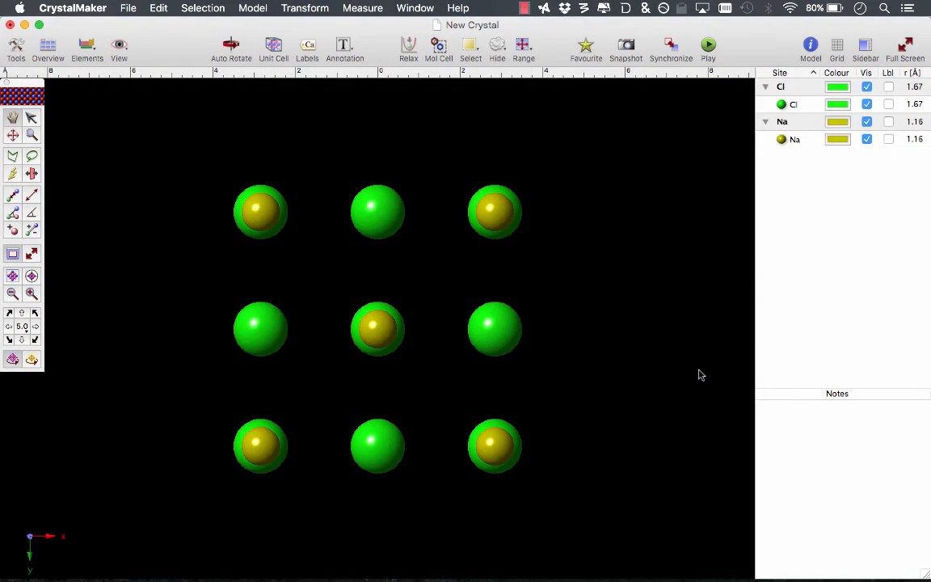
{"action": "left_click_drag", "start_coordinate": [700, 374], "coordinate": [577, 320]}
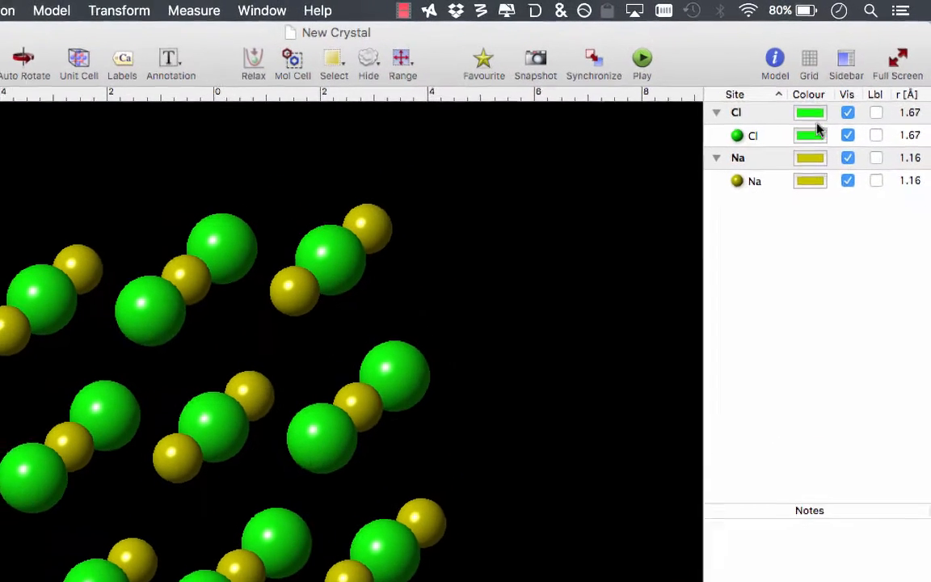
Step: Change the colour of the Cl atoms to blue using the colour pencils
{"action": "left_click", "coordinate": [838, 89]}
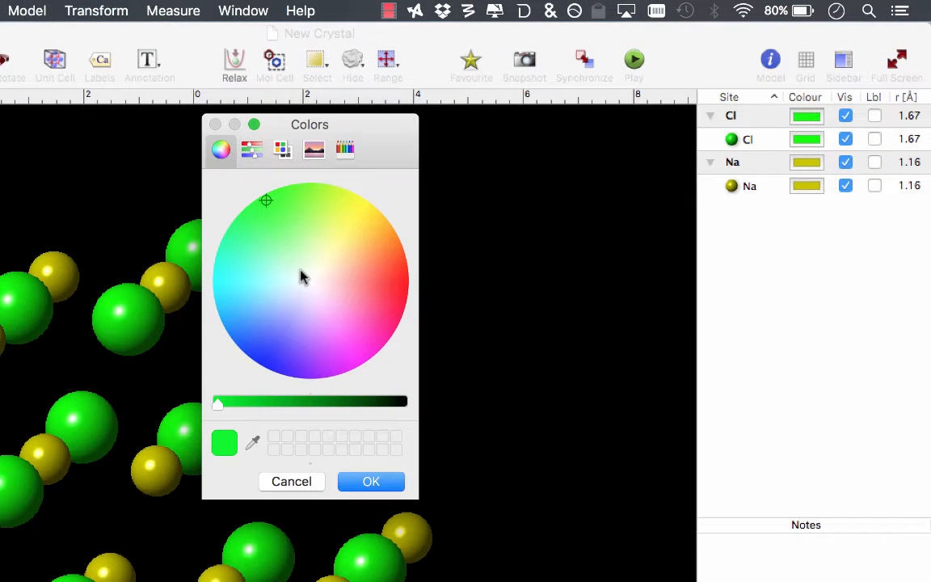
{"action": "left_click", "coordinate": [251, 149]}
{"action": "left_click", "coordinate": [282, 151]}
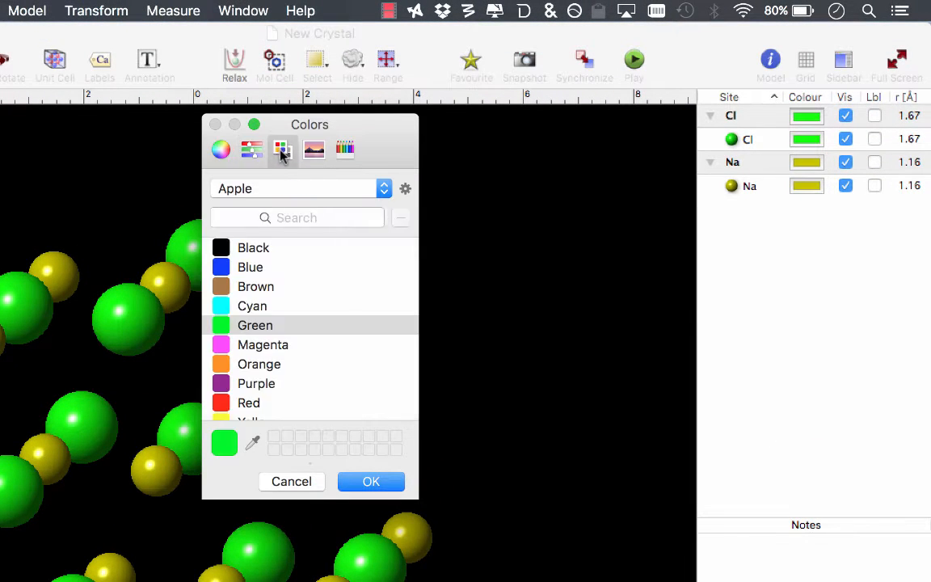
{"action": "left_click", "coordinate": [346, 149]}
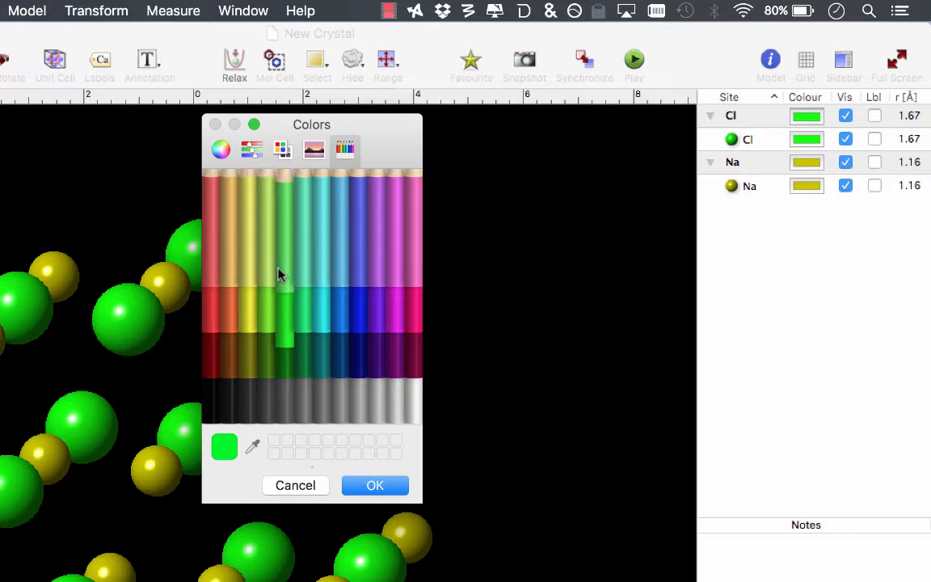
{"action": "left_click", "coordinate": [353, 326]}
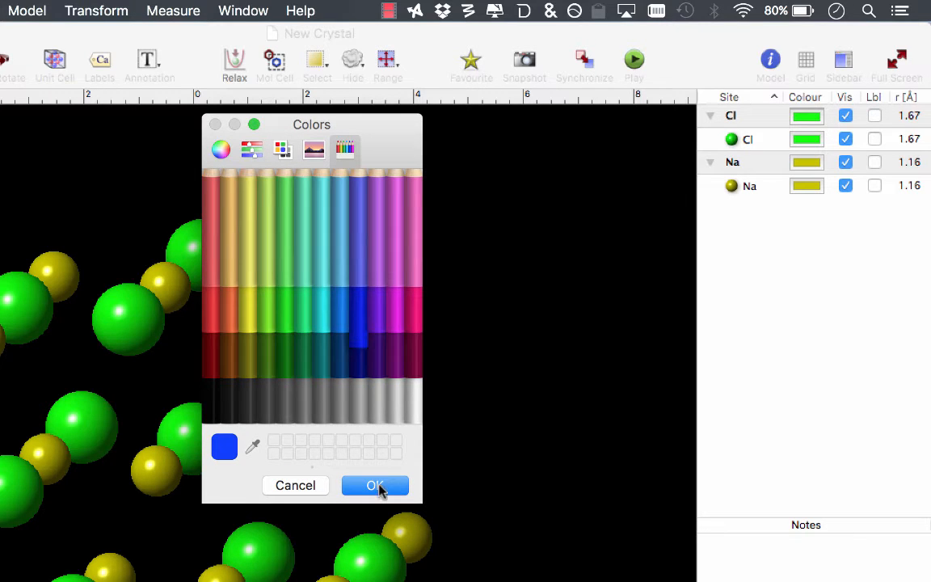
{"action": "left_click", "coordinate": [376, 486]}
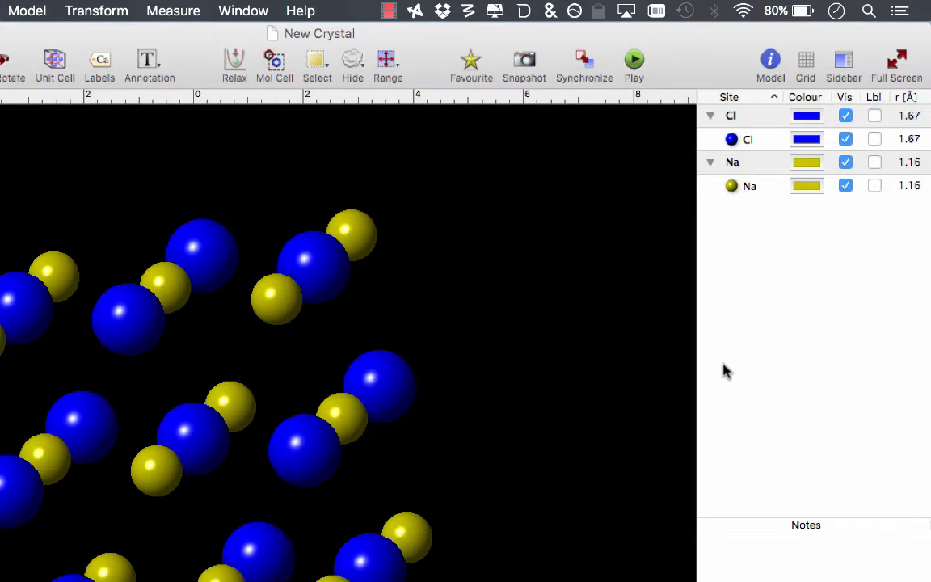
Step: Change the colour of the Na atoms to Red from the Apple colour palette
{"action": "left_click", "coordinate": [802, 165]}
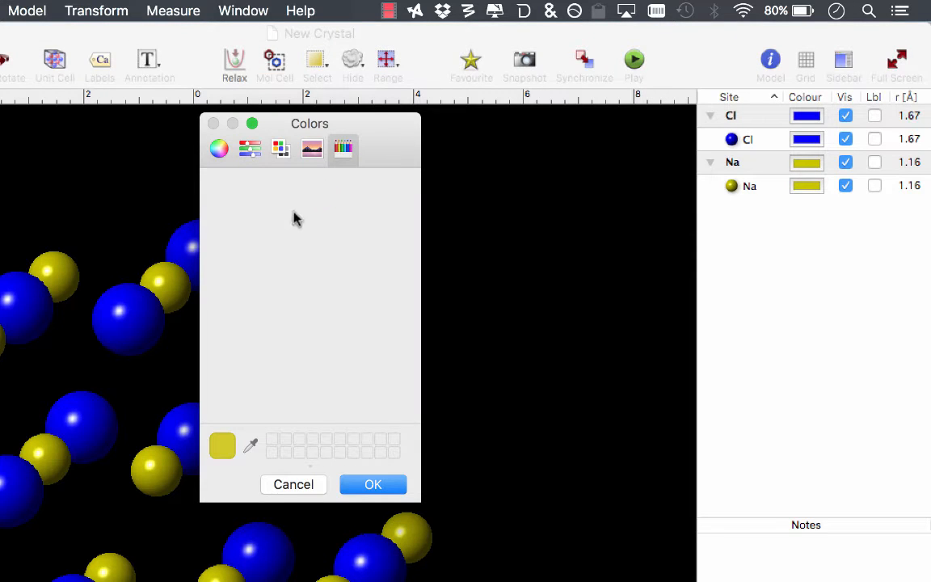
{"action": "left_click", "coordinate": [280, 148]}
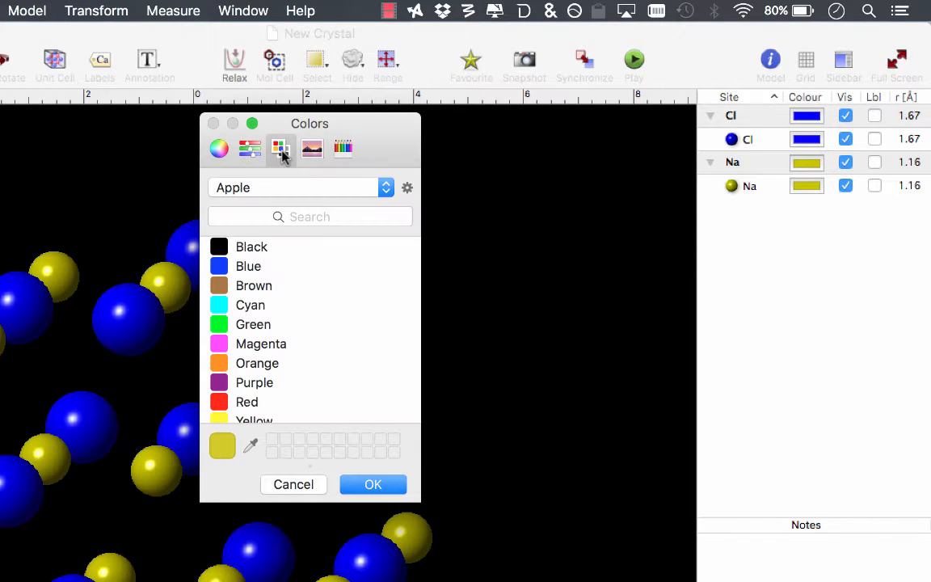
{"action": "left_click", "coordinate": [247, 402]}
{"action": "left_click", "coordinate": [366, 487]}
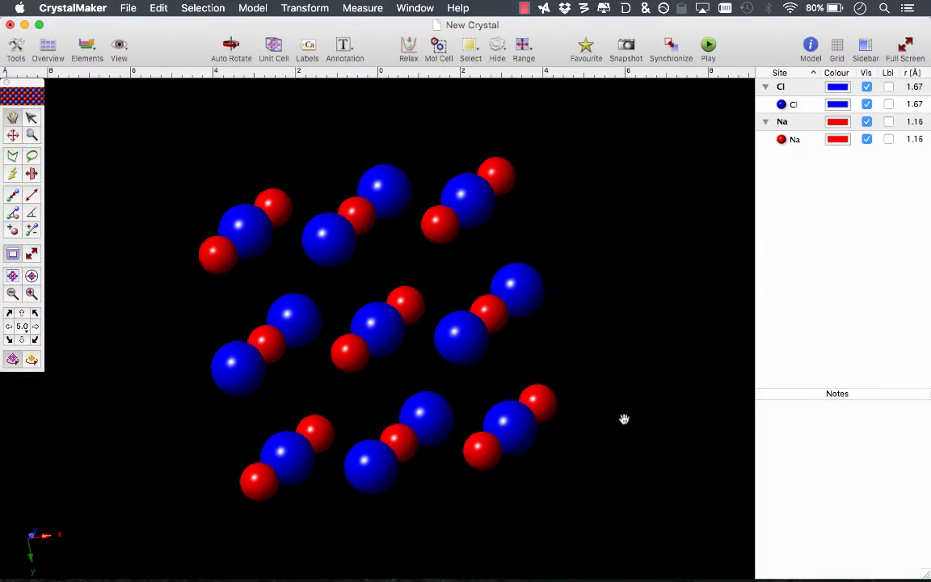
{"action": "left_click_drag", "start_coordinate": [590, 383], "coordinate": [614, 372]}
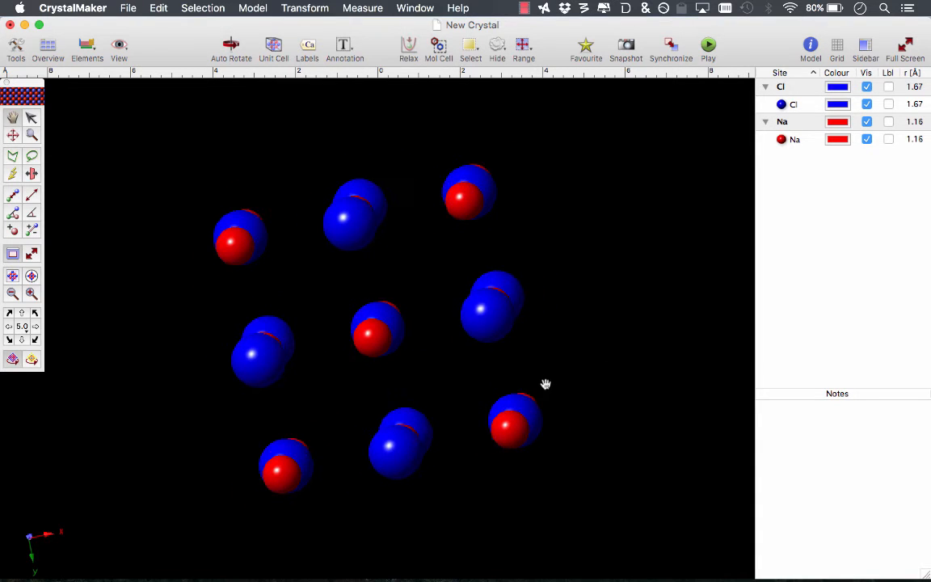
Step: Change the crystal view's background to the plain white preset
{"action": "left_click_drag", "start_coordinate": [542, 382], "coordinate": [515, 386]}
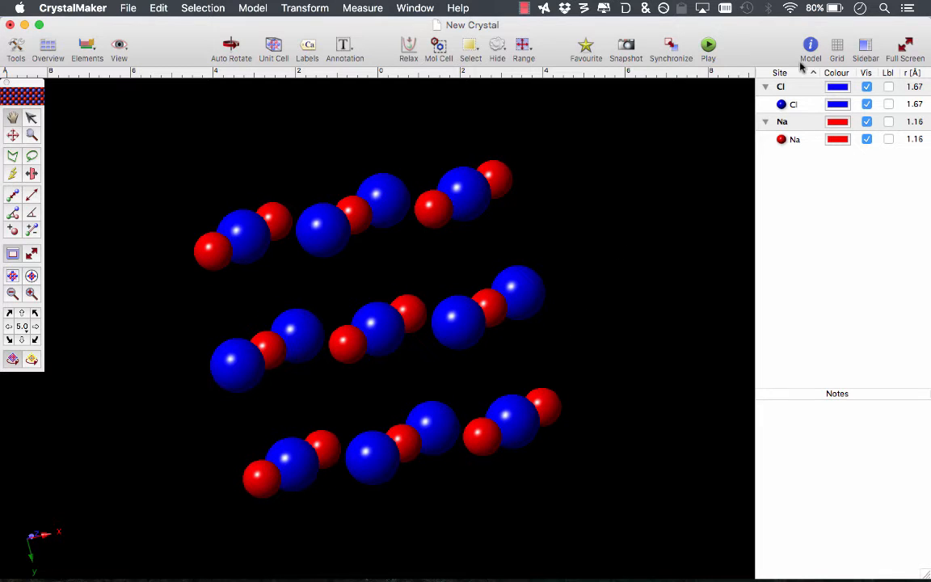
{"action": "left_click", "coordinate": [812, 50]}
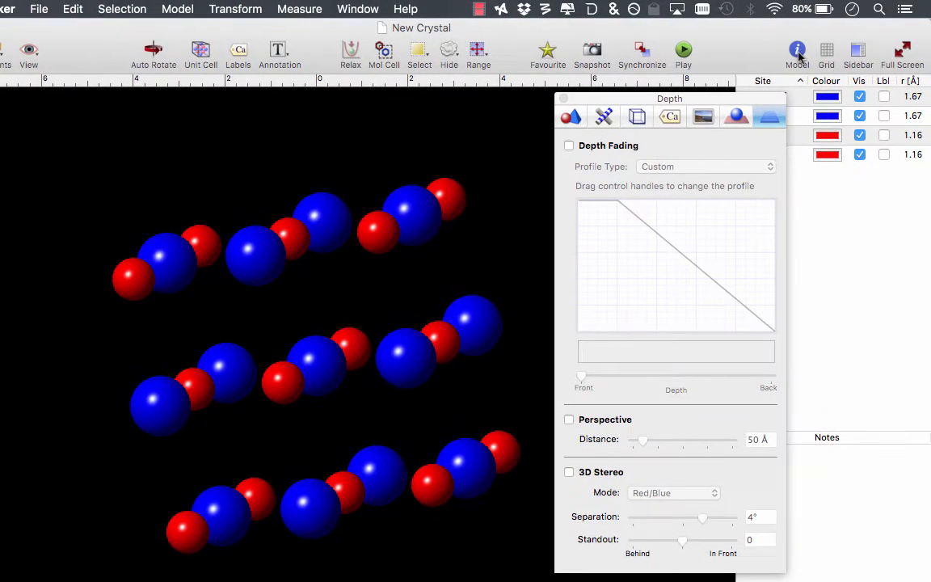
{"action": "left_click", "coordinate": [703, 117]}
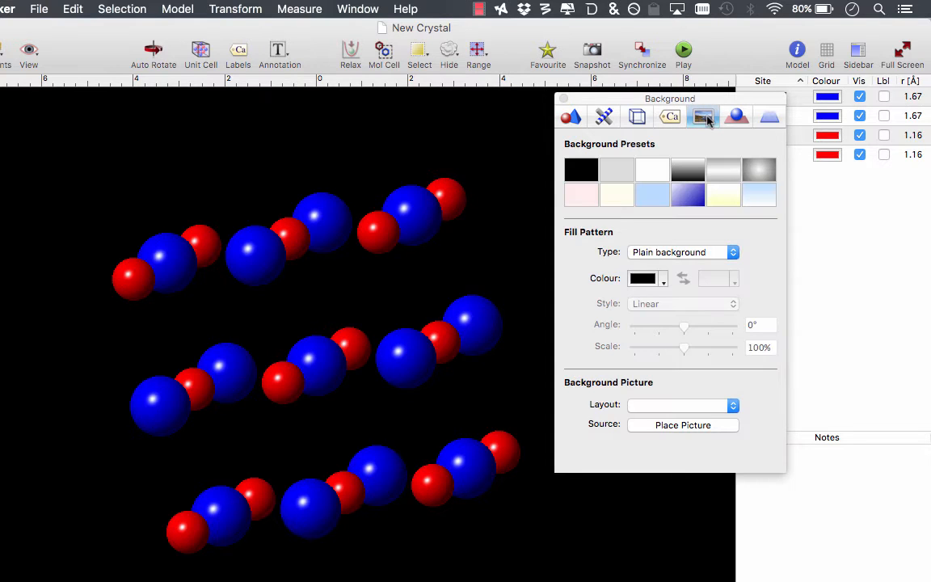
{"action": "left_click", "coordinate": [648, 177]}
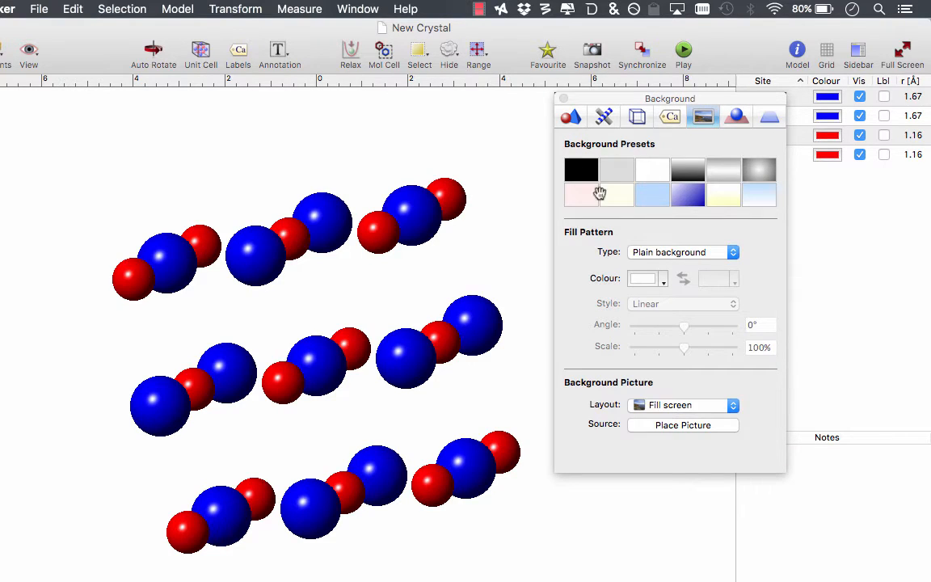
Step: Show the unit cell frame with solid lines and set its colour to black
{"action": "left_click_drag", "start_coordinate": [493, 254], "coordinate": [510, 270]}
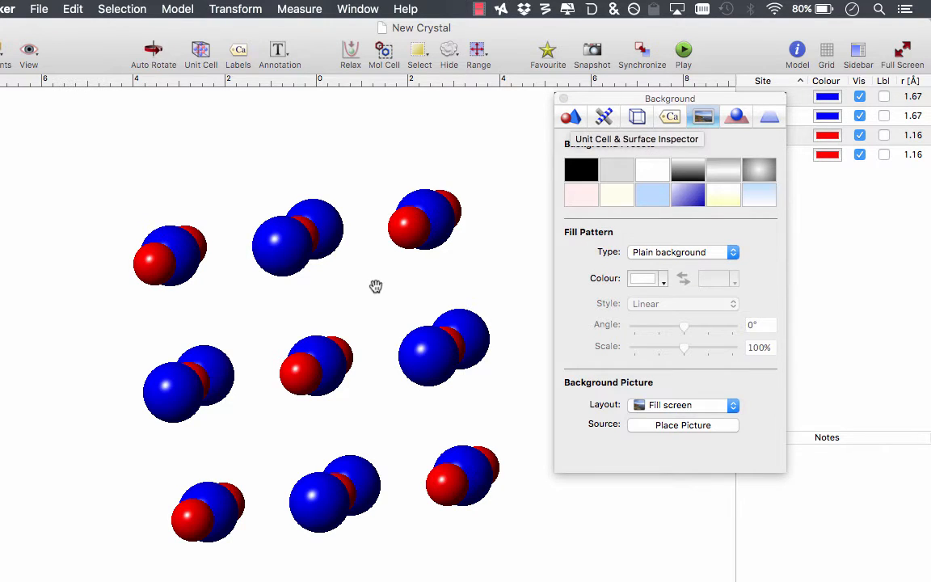
{"action": "left_click_drag", "start_coordinate": [376, 287], "coordinate": [465, 241]}
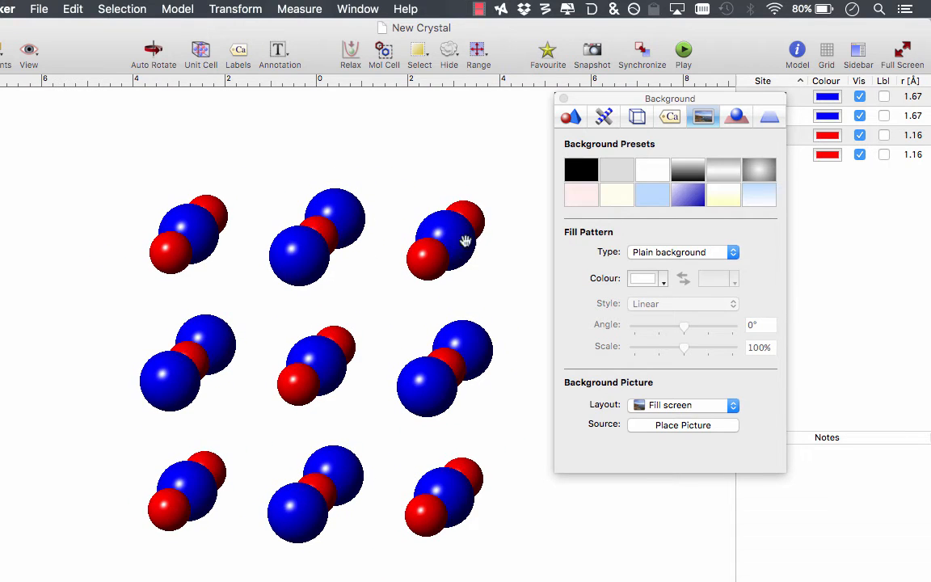
{"action": "left_click", "coordinate": [638, 118]}
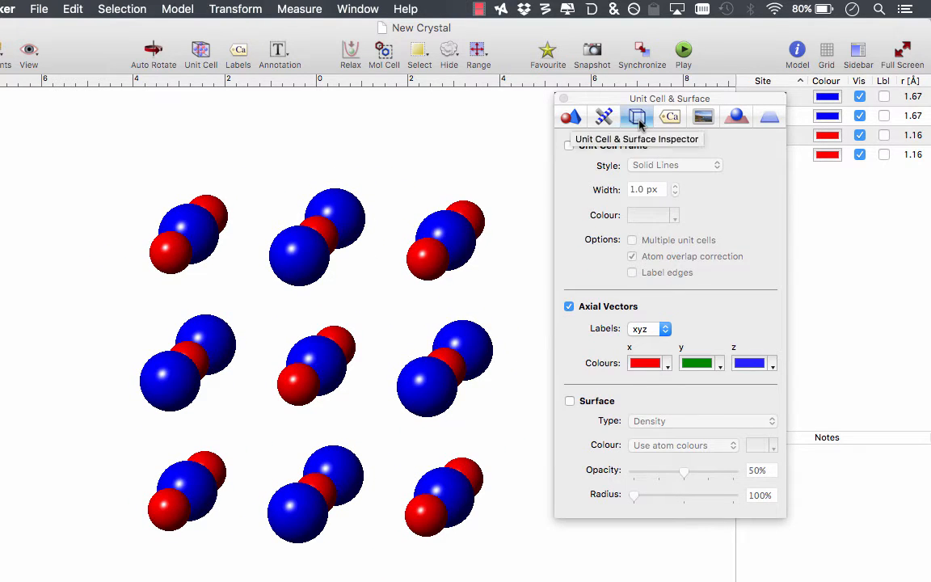
{"action": "left_click", "coordinate": [569, 146]}
{"action": "left_click_drag", "start_coordinate": [504, 242], "coordinate": [469, 262]}
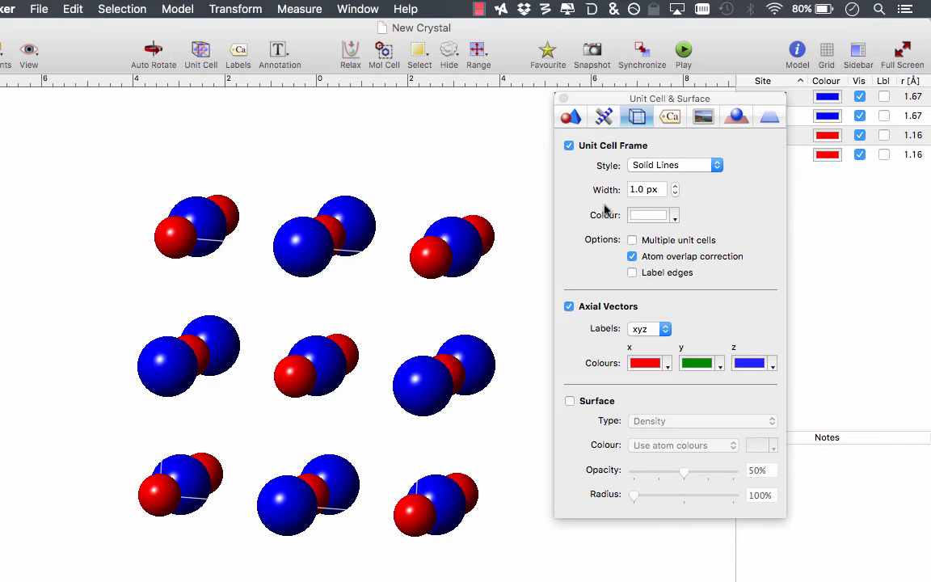
{"action": "left_click", "coordinate": [674, 215]}
{"action": "left_click", "coordinate": [686, 234]}
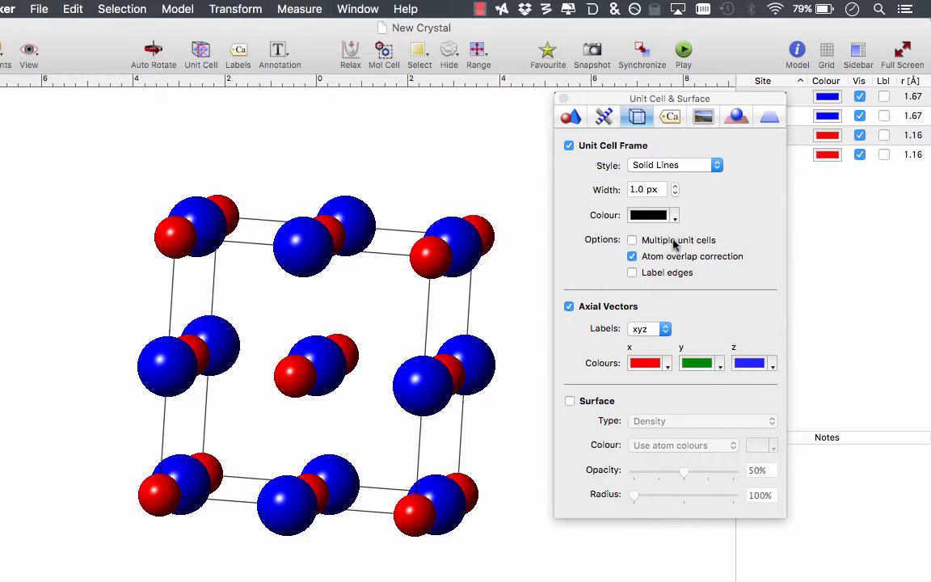
Step: Set the unit cell frame's line width to 1.2 px and close the model inspector
{"action": "left_click_drag", "start_coordinate": [535, 290], "coordinate": [512, 292]}
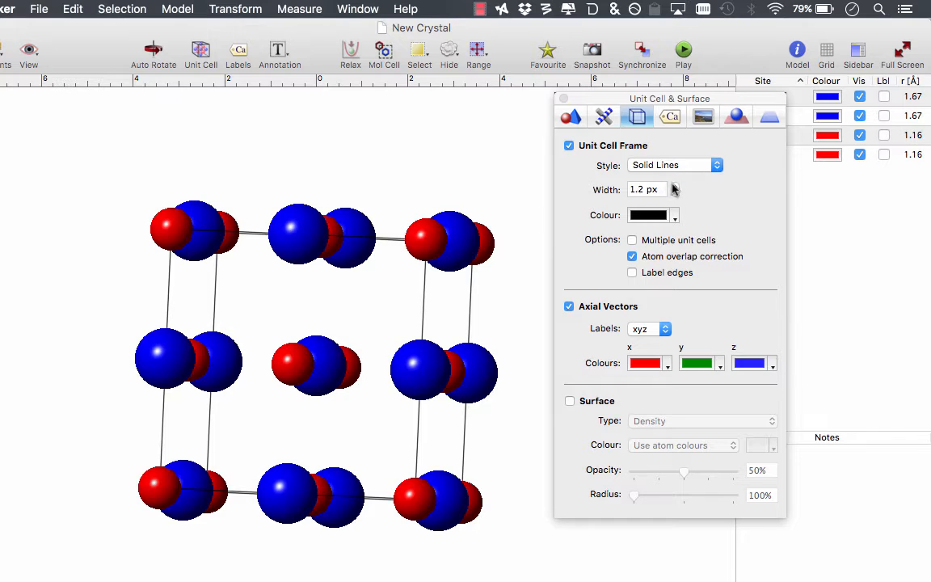
{"action": "left_click", "coordinate": [675, 187]}
{"action": "left_click", "coordinate": [675, 194]}
{"action": "left_click", "coordinate": [675, 194]}
{"action": "left_click", "coordinate": [563, 98]}
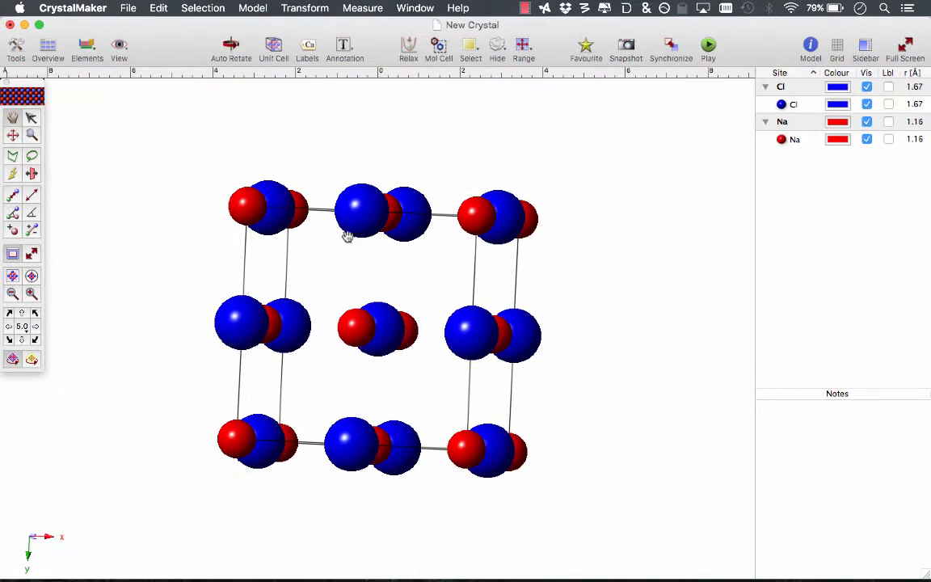
Step: Add a bond specification from Na to Cl with the suggested distance limits and apply it to the crystal
{"action": "mouse_move", "coordinate": [340, 247]}
{"action": "left_mouse_down"}
{"action": "mouse_move", "coordinate": [375, 247]}
{"action": "mouse_move", "coordinate": [333, 266]}
{"action": "mouse_move", "coordinate": [366, 245]}
{"action": "mouse_move", "coordinate": [314, 252]}
{"action": "mouse_move", "coordinate": [335, 265]}
{"action": "mouse_move", "coordinate": [364, 262]}
{"action": "mouse_move", "coordinate": [296, 247]}
{"action": "mouse_move", "coordinate": [357, 245]}
{"action": "mouse_move", "coordinate": [333, 253]}
{"action": "left_mouse_up"}
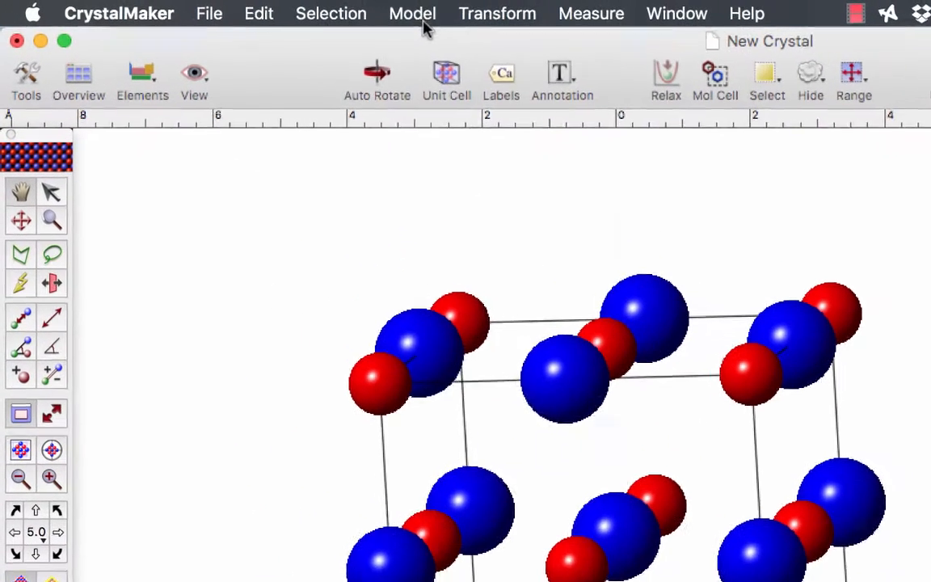
{"action": "left_click", "coordinate": [253, 8]}
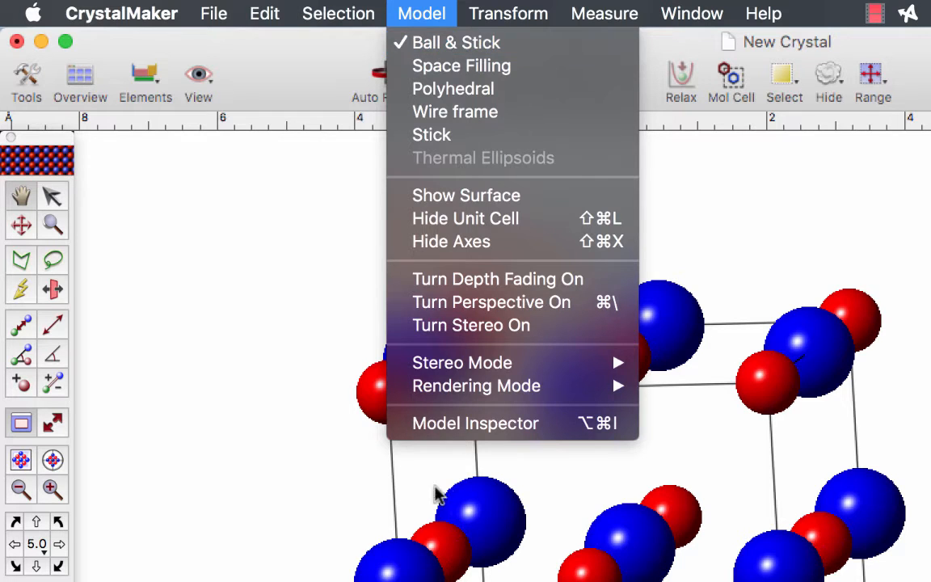
{"action": "mouse_move", "coordinate": [349, 18]}
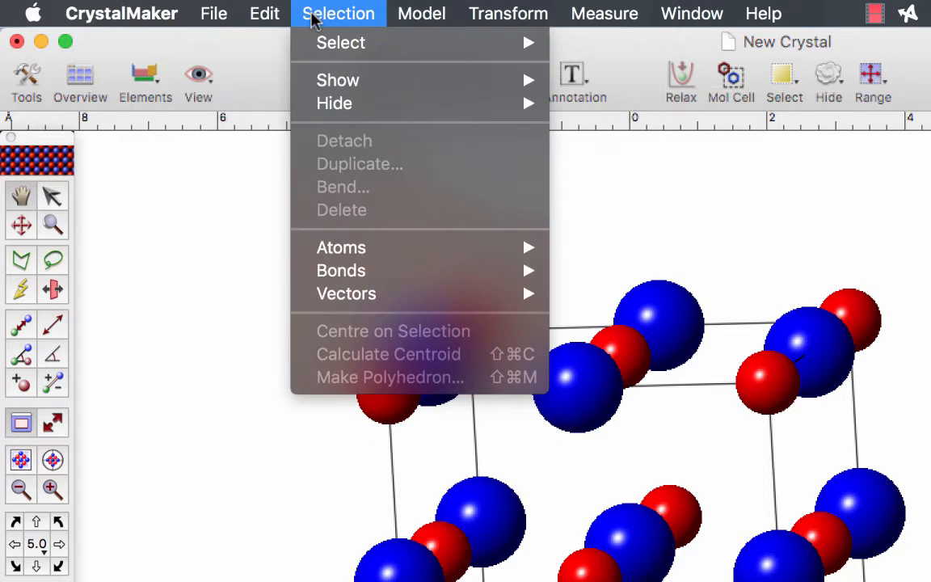
{"action": "mouse_move", "coordinate": [278, 17]}
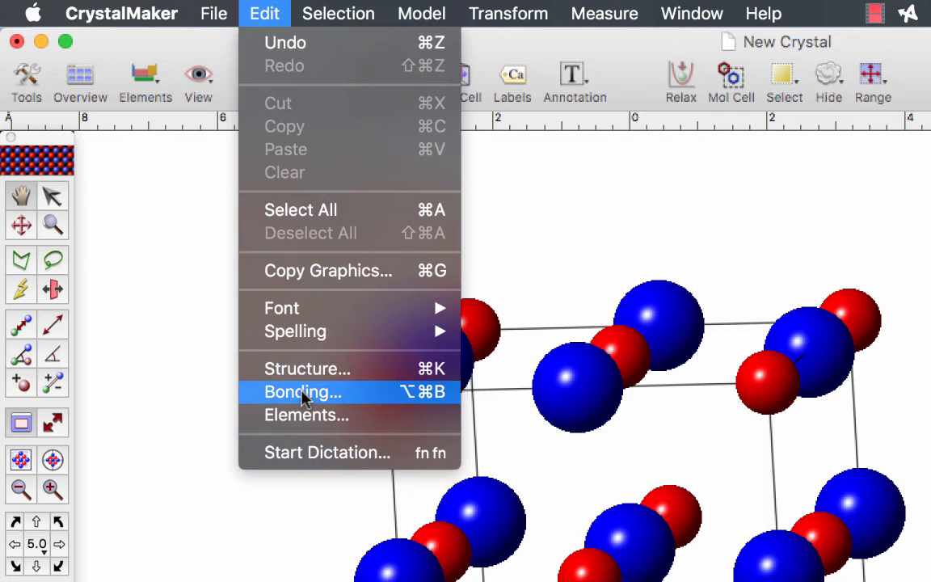
{"action": "left_click", "coordinate": [350, 392]}
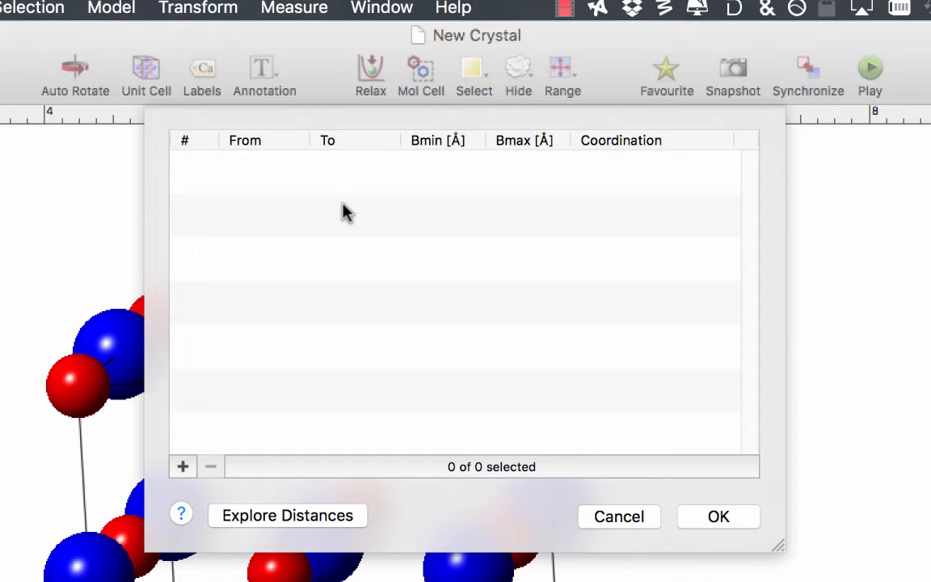
{"action": "left_click", "coordinate": [182, 469]}
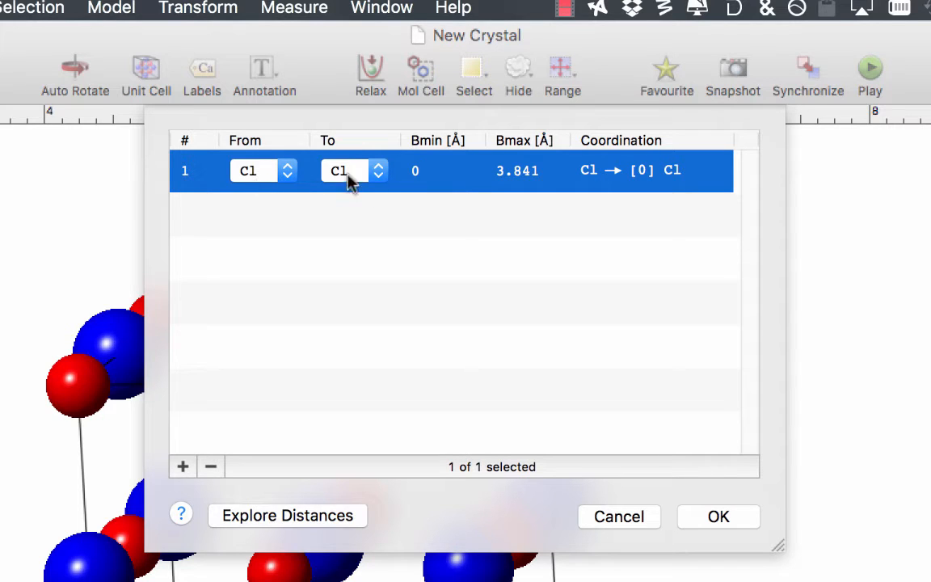
{"action": "left_click", "coordinate": [276, 183]}
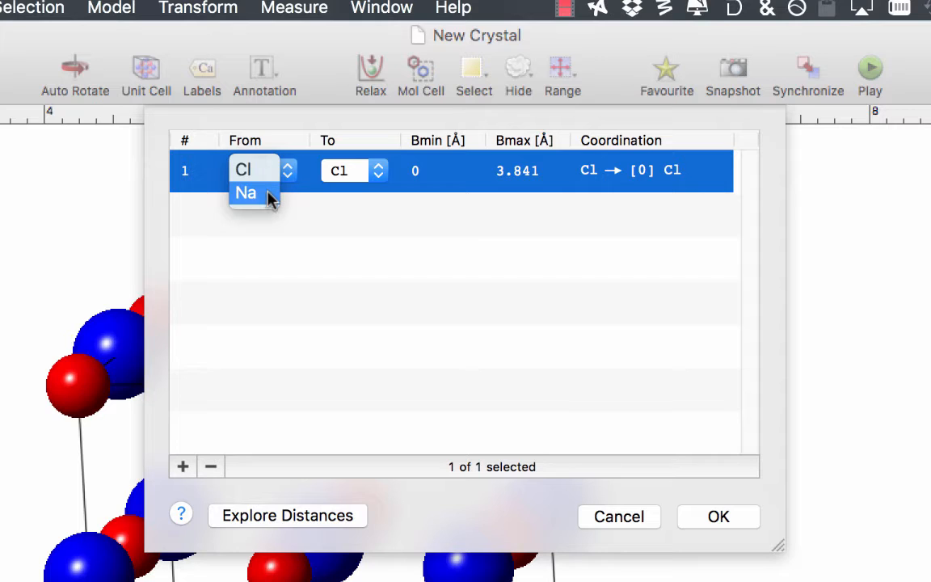
{"action": "left_click", "coordinate": [271, 198]}
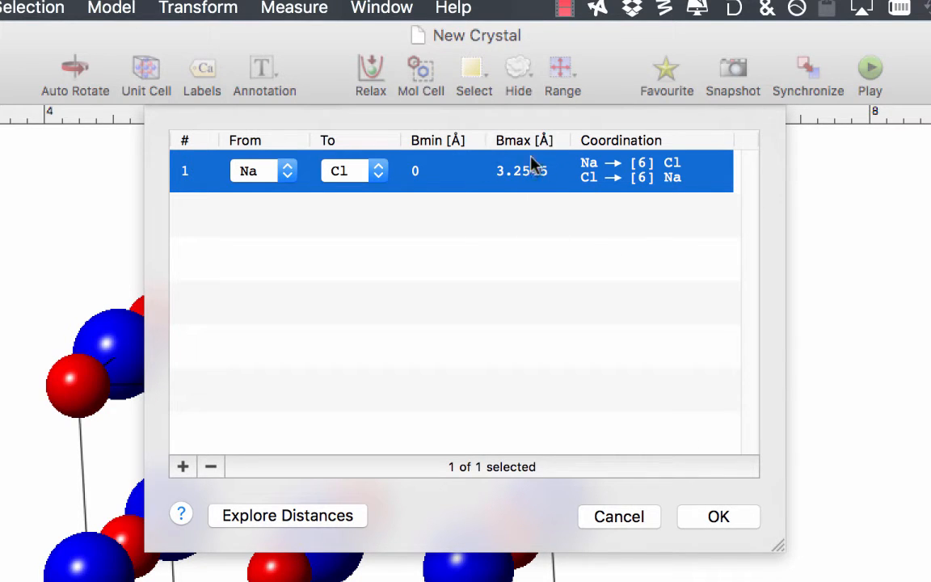
{"action": "left_click", "coordinate": [723, 518]}
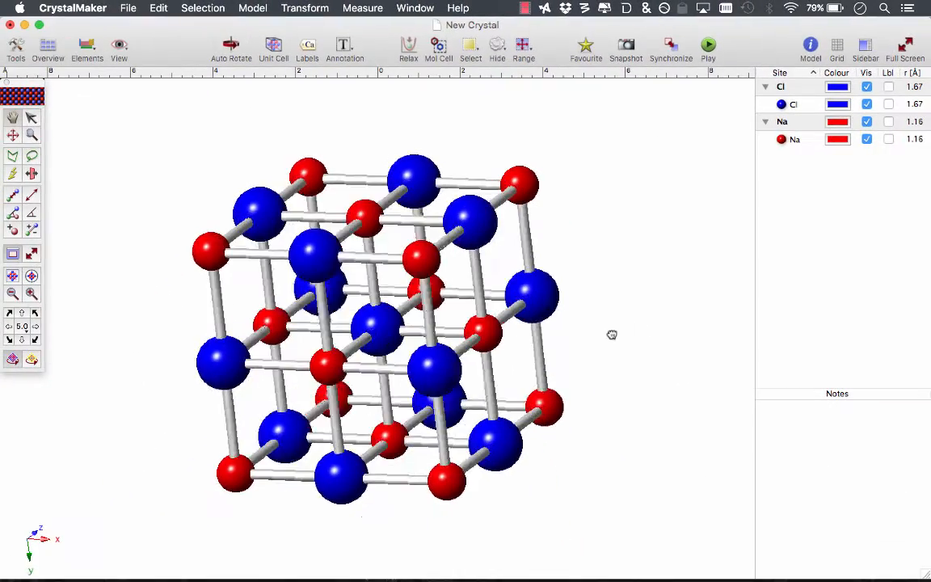
Step: Switch the crystal's model type from ball and stick to Polyhedral
{"action": "left_click_drag", "start_coordinate": [612, 334], "coordinate": [665, 316]}
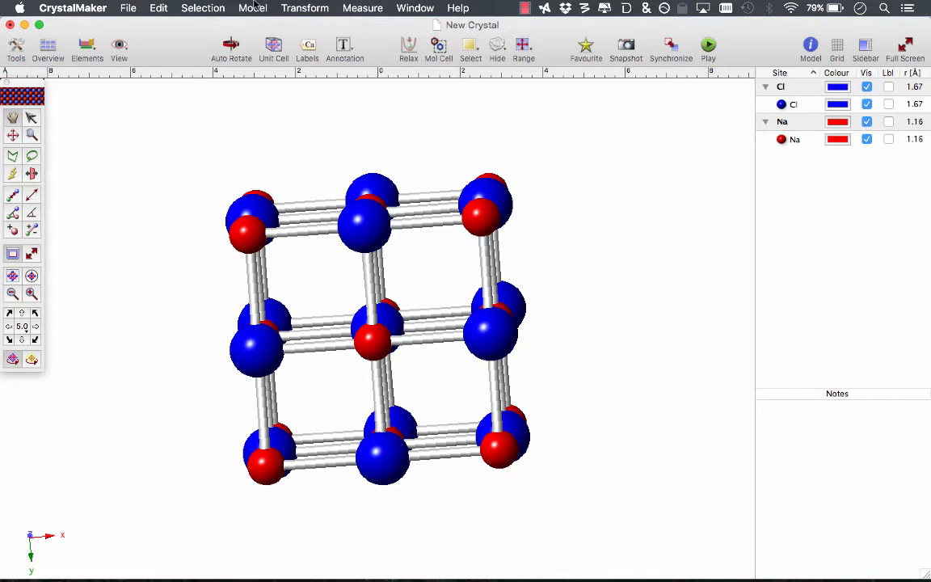
{"action": "mouse_move", "coordinate": [396, 267]}
{"action": "left_mouse_down"}
{"action": "mouse_move", "coordinate": [430, 269]}
{"action": "mouse_move", "coordinate": [411, 277]}
{"action": "mouse_move", "coordinate": [378, 266]}
{"action": "left_mouse_up"}
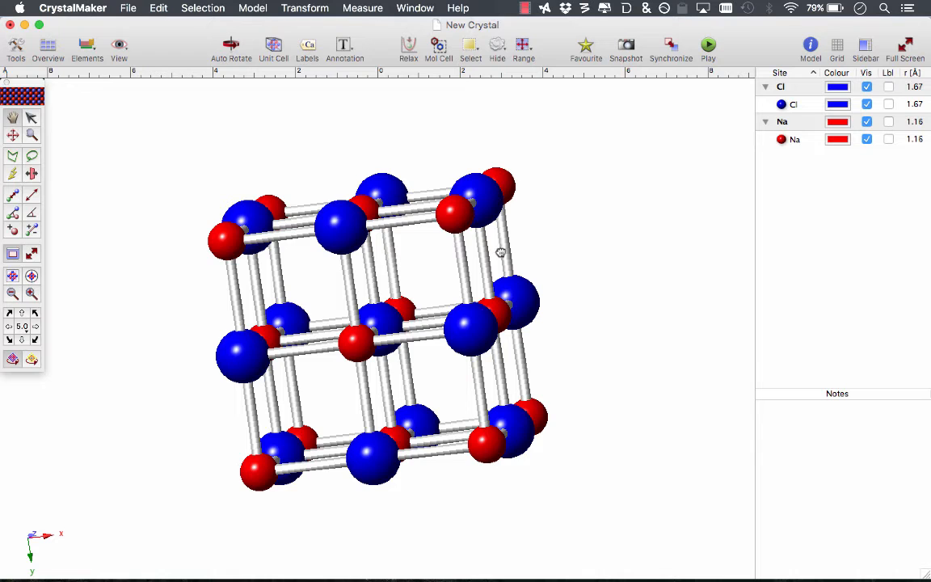
{"action": "mouse_move", "coordinate": [501, 253]}
{"action": "left_mouse_down"}
{"action": "mouse_move", "coordinate": [527, 263]}
{"action": "mouse_move", "coordinate": [501, 267]}
{"action": "left_mouse_up"}
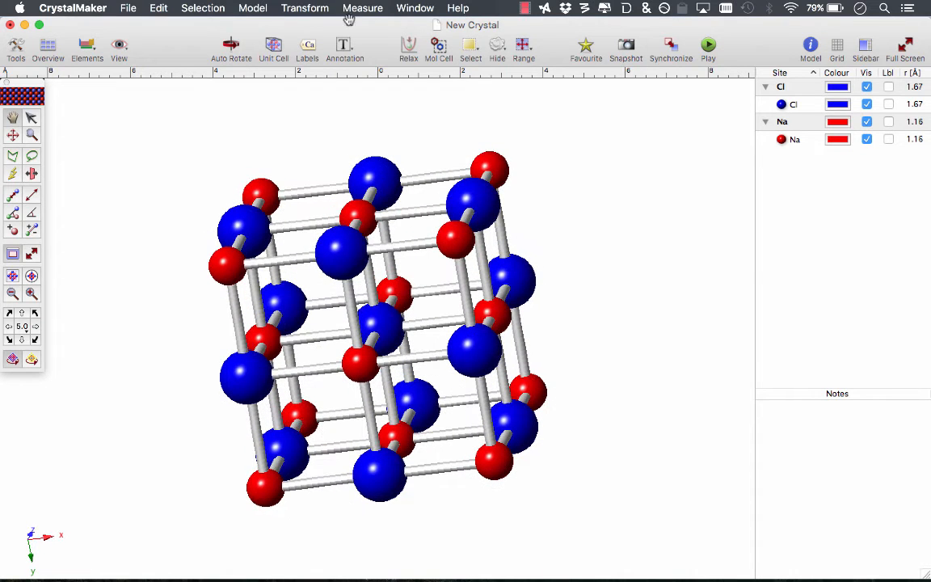
{"action": "left_click", "coordinate": [255, 8]}
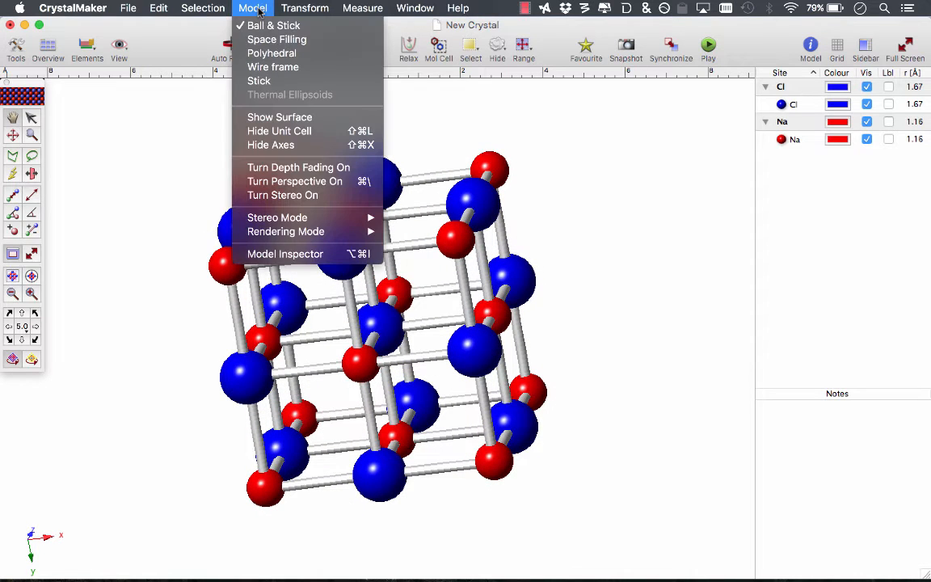
{"action": "left_click", "coordinate": [305, 54]}
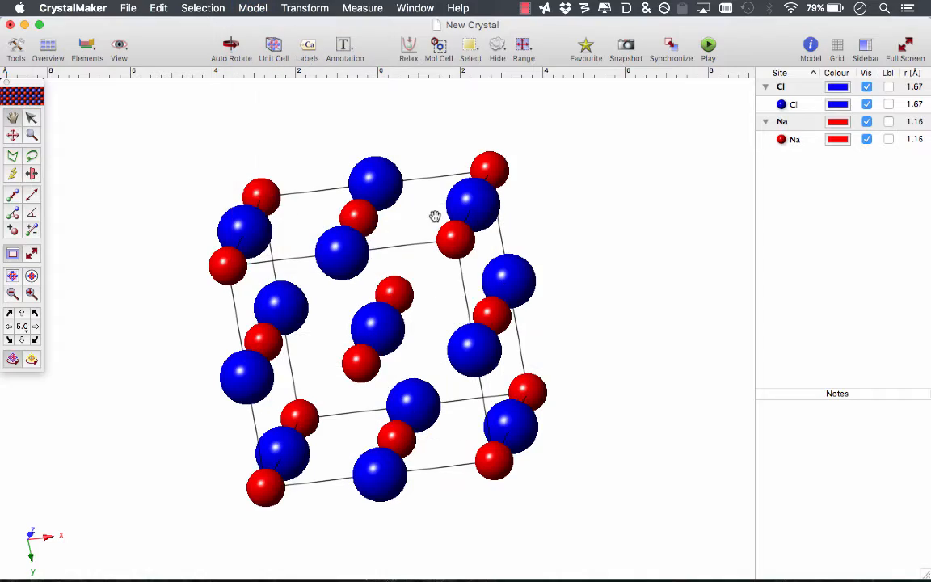
Step: Set the Cl site's polyhedron style to Translucent + Sphere + Bonds and close the model inspector
{"action": "mouse_move", "coordinate": [361, 288]}
{"action": "left_mouse_down"}
{"action": "mouse_move", "coordinate": [420, 258]}
{"action": "mouse_move", "coordinate": [460, 270]}
{"action": "mouse_move", "coordinate": [343, 277]}
{"action": "mouse_move", "coordinate": [431, 294]}
{"action": "mouse_move", "coordinate": [353, 303]}
{"action": "mouse_move", "coordinate": [418, 306]}
{"action": "mouse_move", "coordinate": [403, 279]}
{"action": "mouse_move", "coordinate": [367, 271]}
{"action": "mouse_move", "coordinate": [354, 278]}
{"action": "left_mouse_up"}
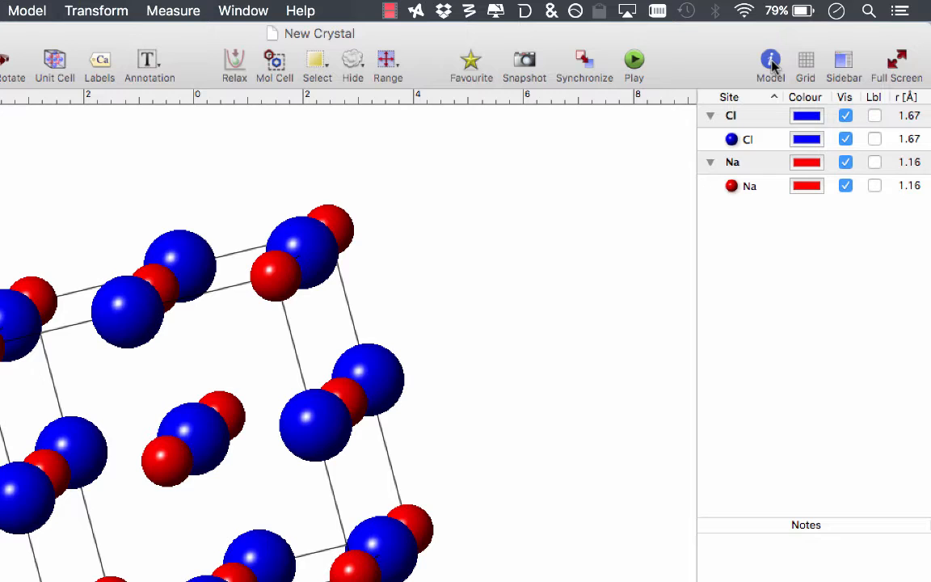
{"action": "left_click", "coordinate": [771, 63]}
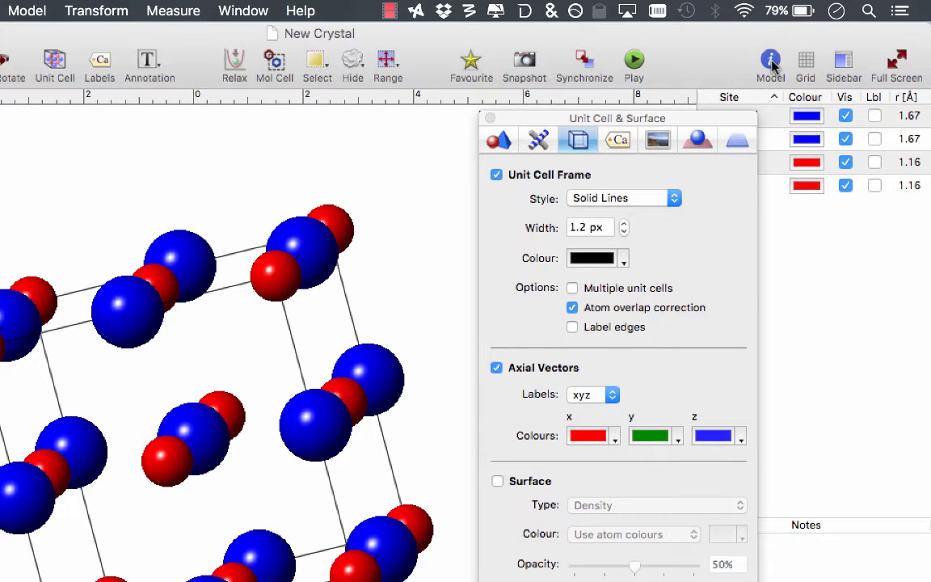
{"action": "left_click", "coordinate": [498, 143]}
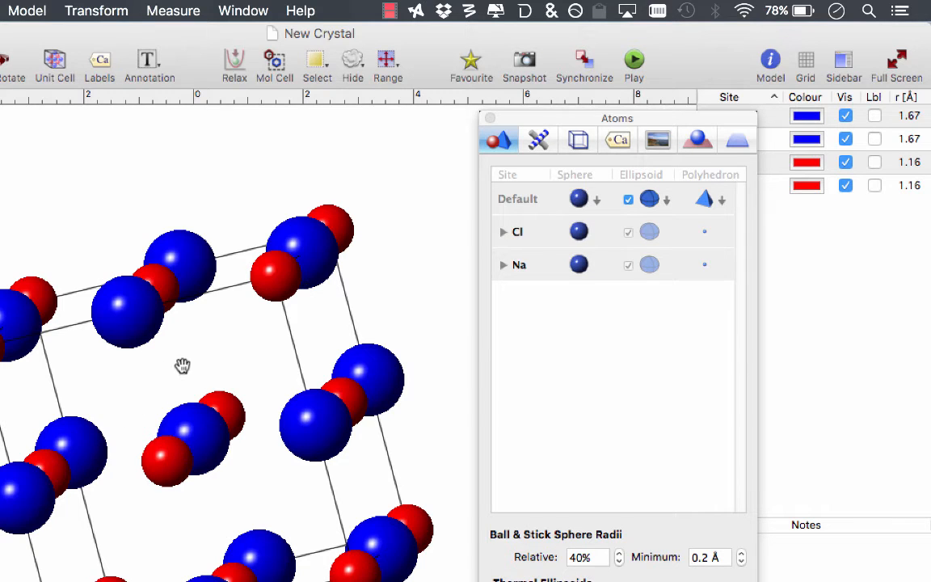
{"action": "left_click", "coordinate": [705, 234]}
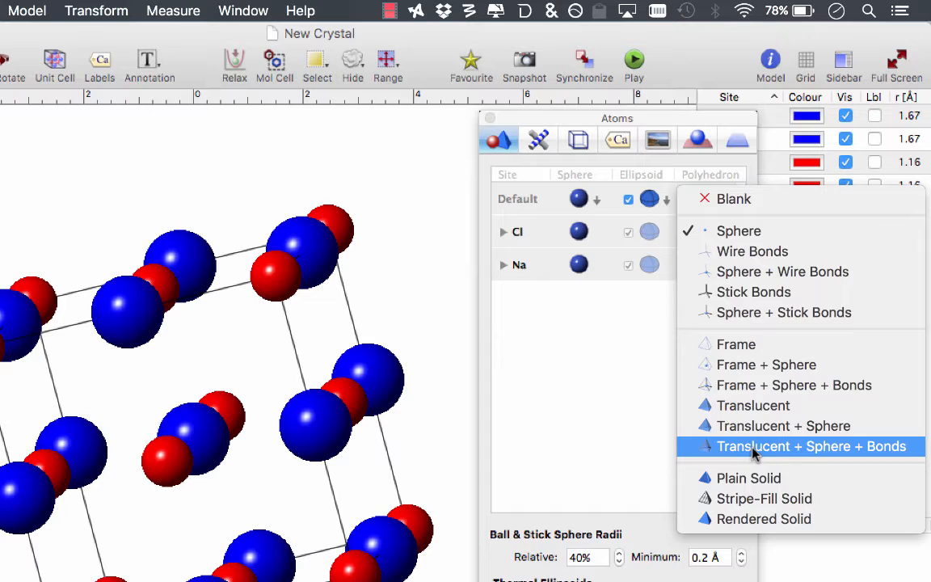
{"action": "left_click", "coordinate": [855, 452]}
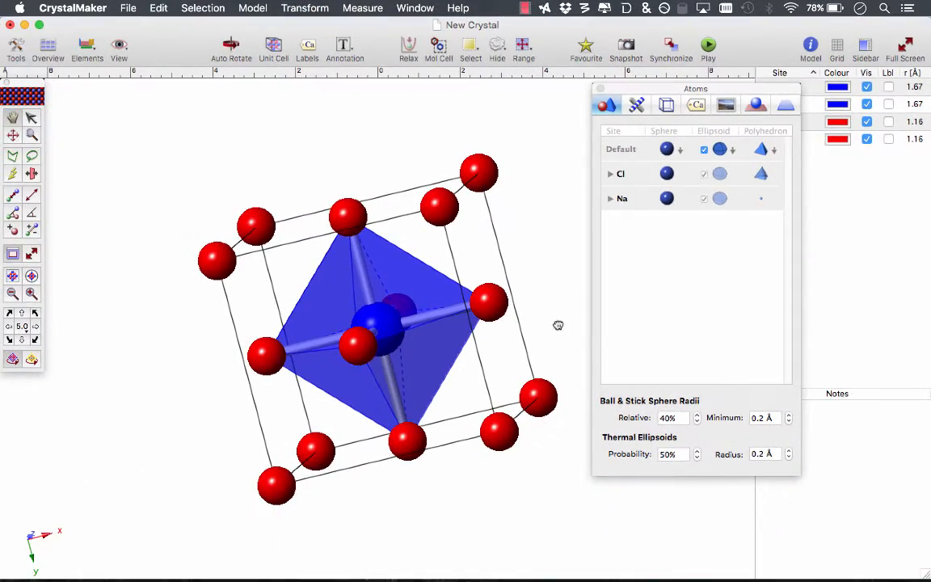
{"action": "left_click_drag", "start_coordinate": [558, 325], "coordinate": [370, 366]}
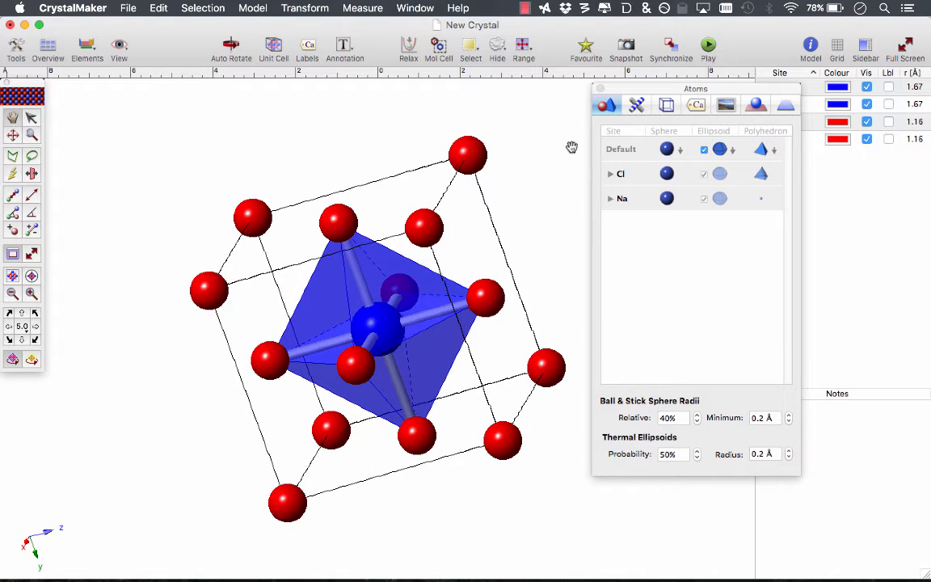
{"action": "left_click", "coordinate": [601, 90]}
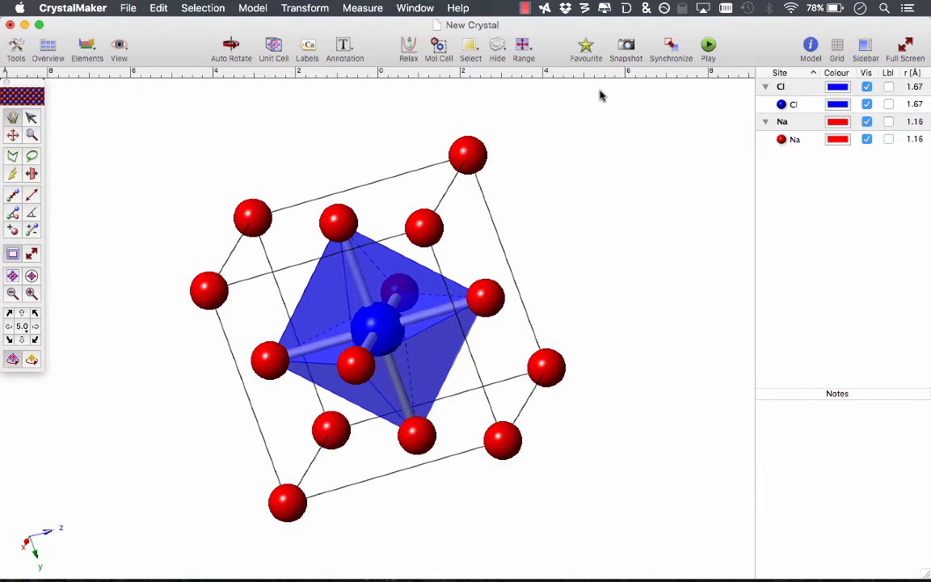
{"action": "left_click_drag", "start_coordinate": [419, 193], "coordinate": [455, 201]}
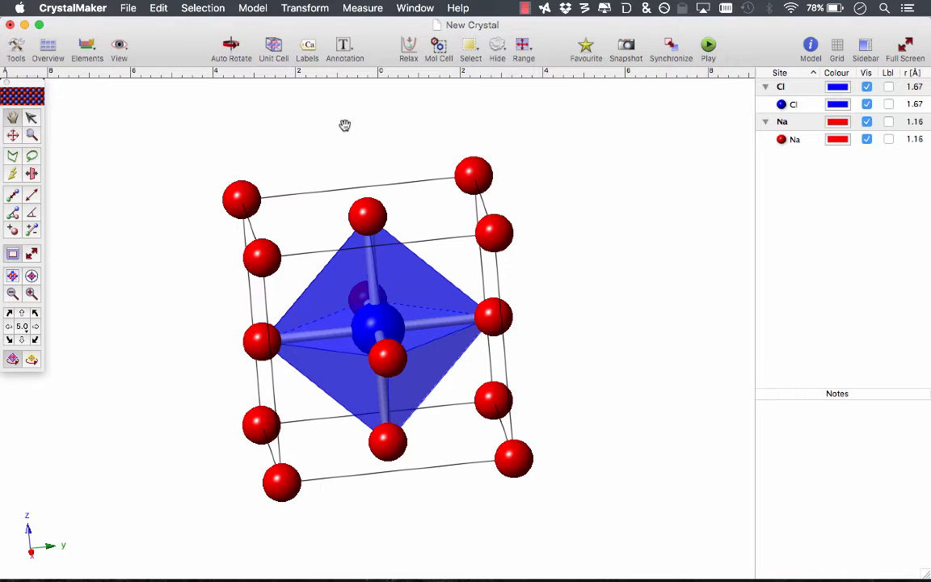
{"action": "left_click", "coordinate": [315, 7]}
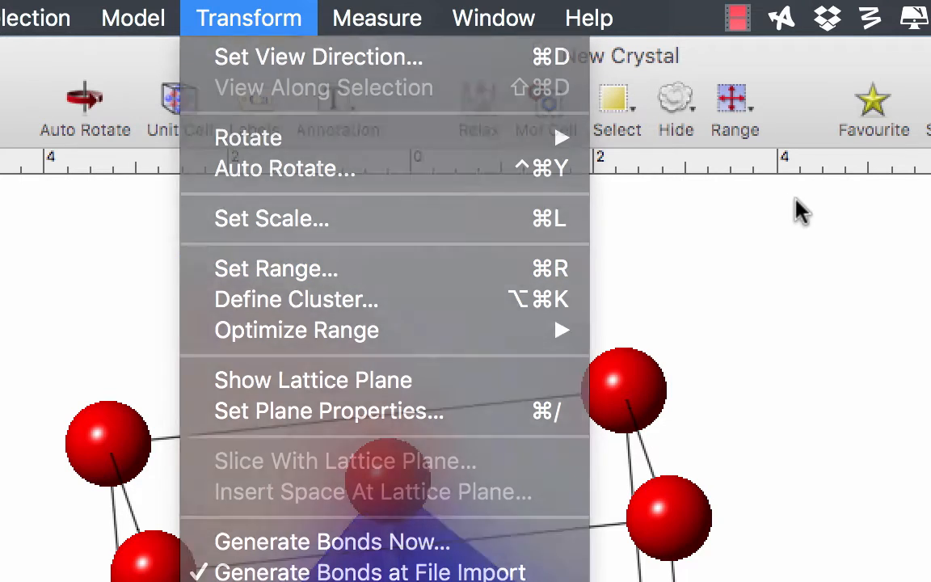
{"action": "left_click", "coordinate": [794, 204]}
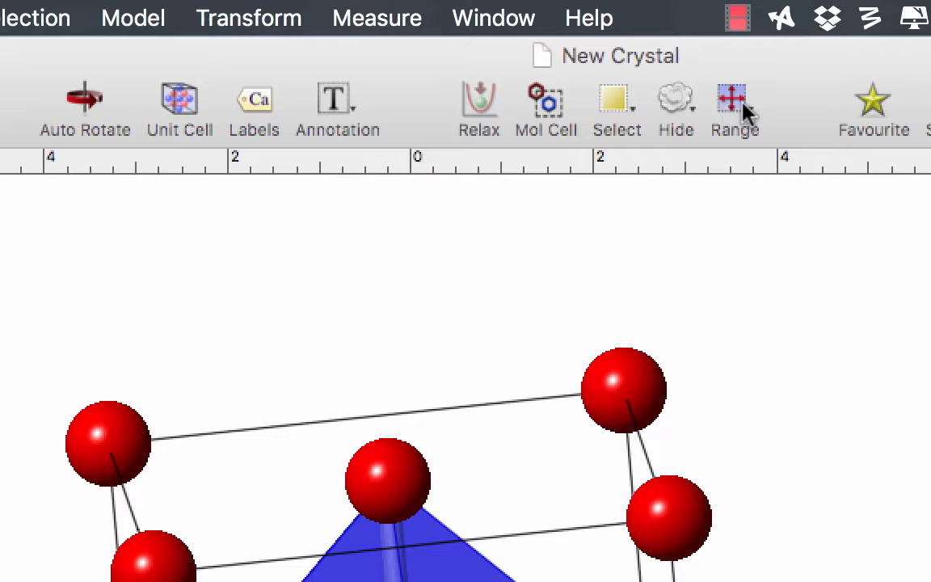
Step: Expand the crystal's plot range to run from -0.3 to 1.3 along the x, y and z axes
{"action": "left_click", "coordinate": [734, 101]}
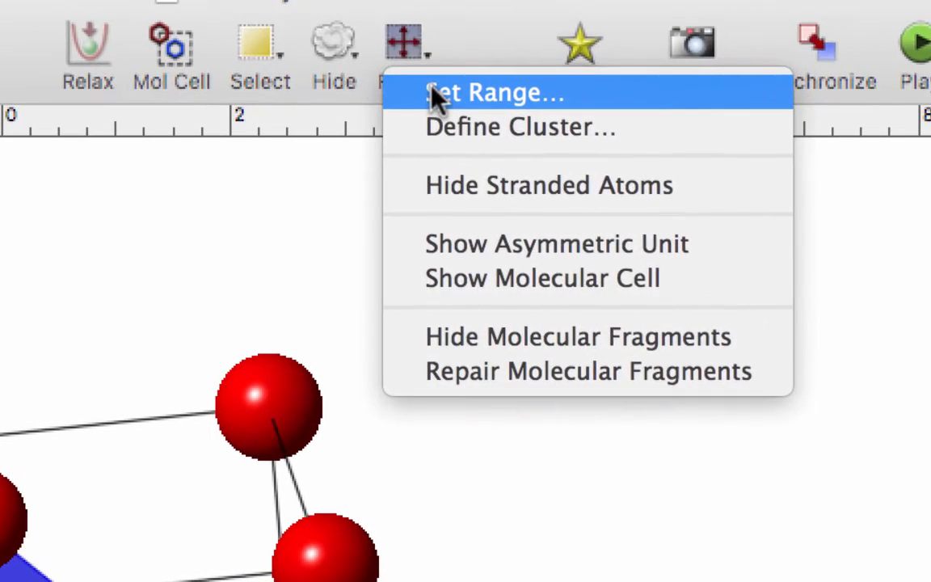
{"action": "left_click", "coordinate": [435, 92]}
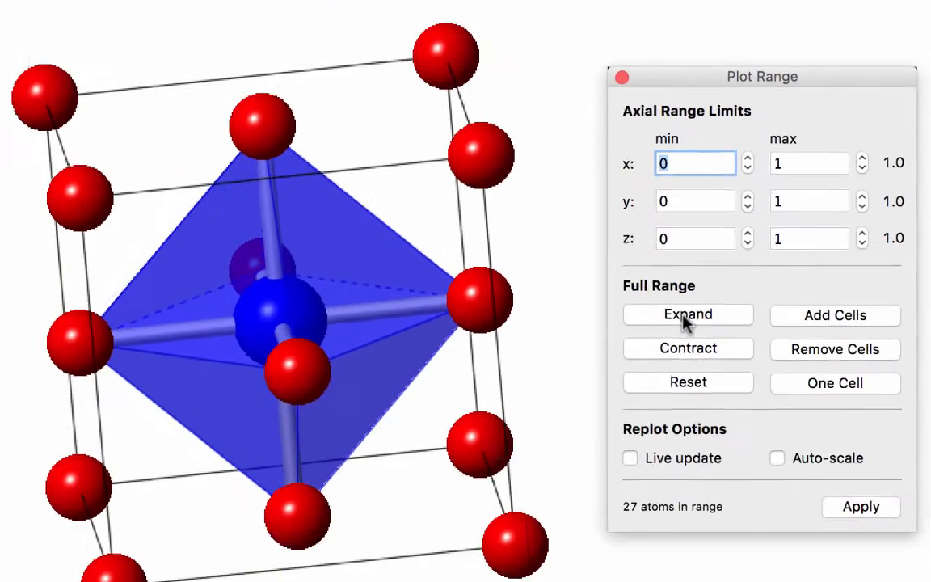
{"action": "left_click", "coordinate": [697, 316]}
{"action": "left_click", "coordinate": [700, 318]}
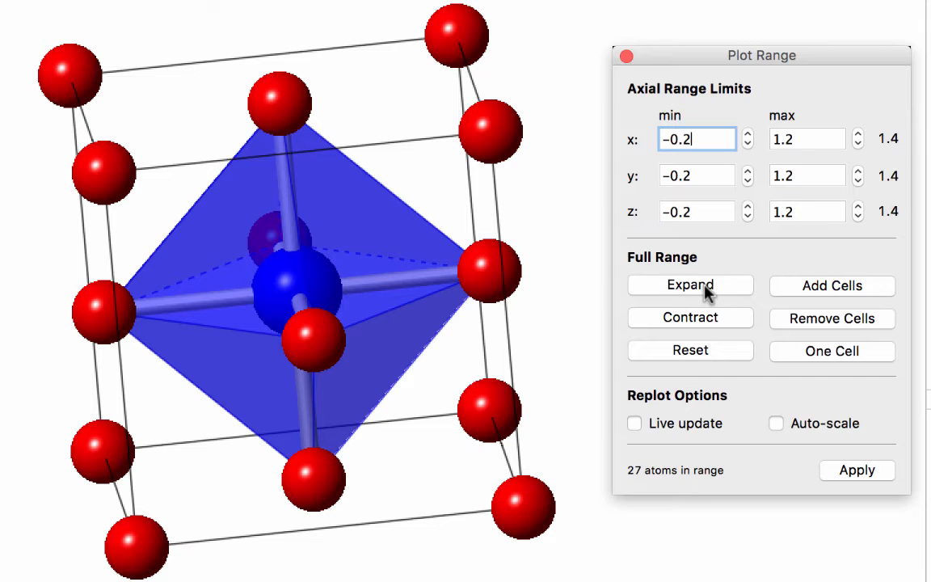
{"action": "left_click", "coordinate": [703, 288]}
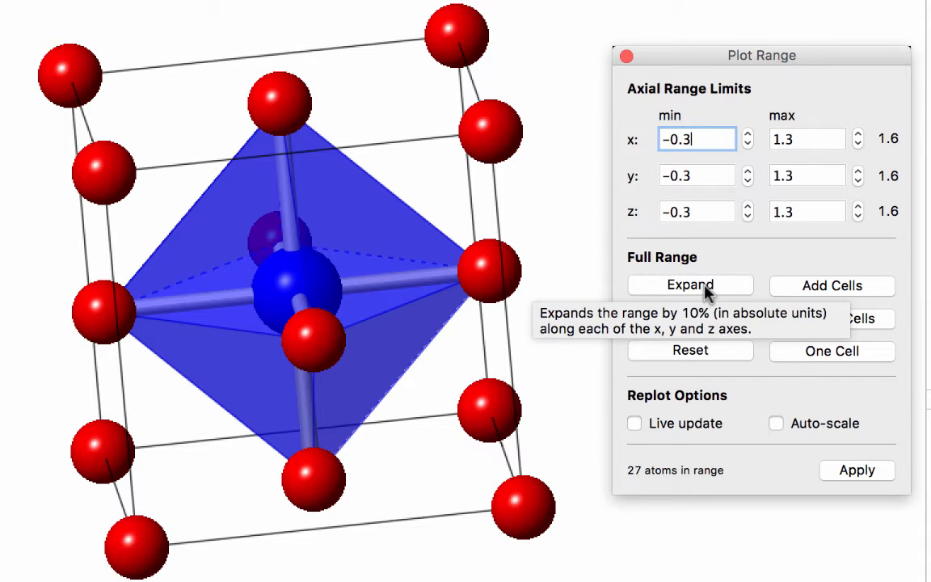
Step: Turn on live update and extend the plot range to 0.5 to 2.5 along x, y and z
{"action": "left_click", "coordinate": [635, 425]}
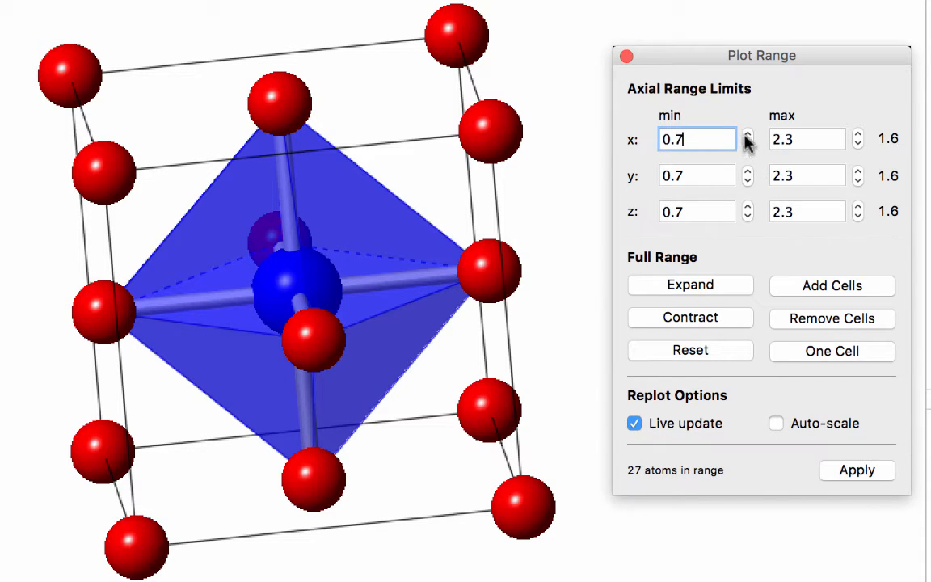
{"action": "left_click", "coordinate": [659, 291]}
{"action": "left_click", "coordinate": [711, 287]}
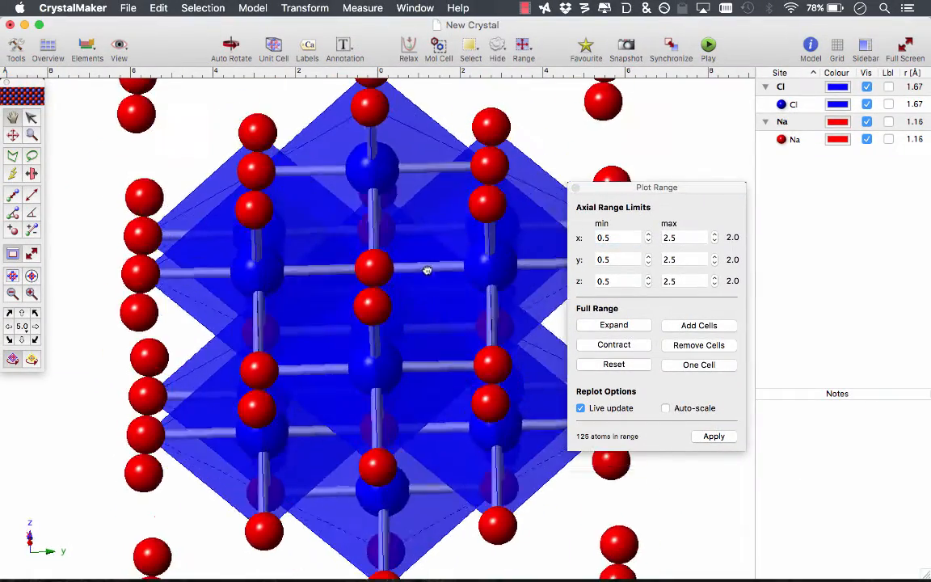
Step: Move the Plot Range window clear of the structure and scale the expanded crystal to fit the view
{"action": "left_click_drag", "start_coordinate": [427, 270], "coordinate": [408, 324]}
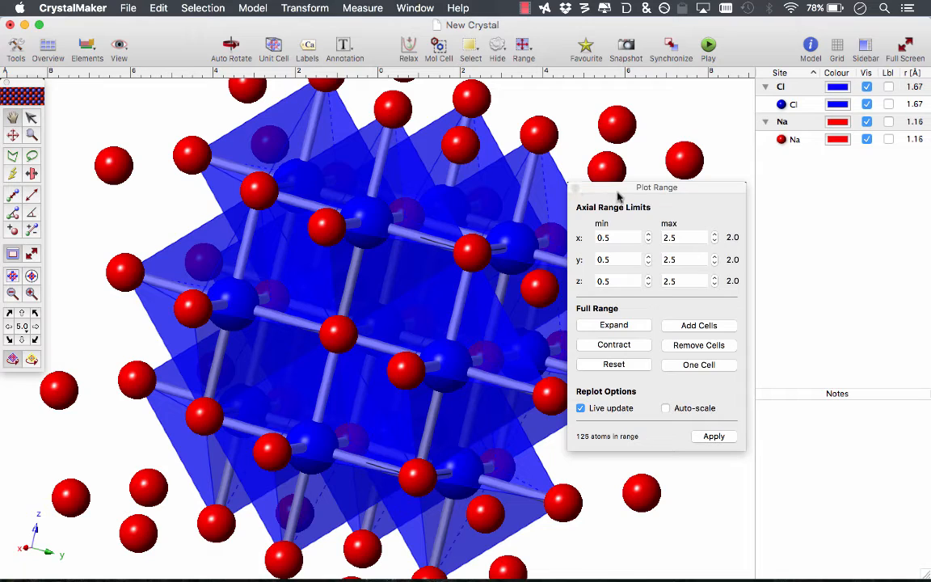
{"action": "left_click_drag", "start_coordinate": [616, 192], "coordinate": [795, 236]}
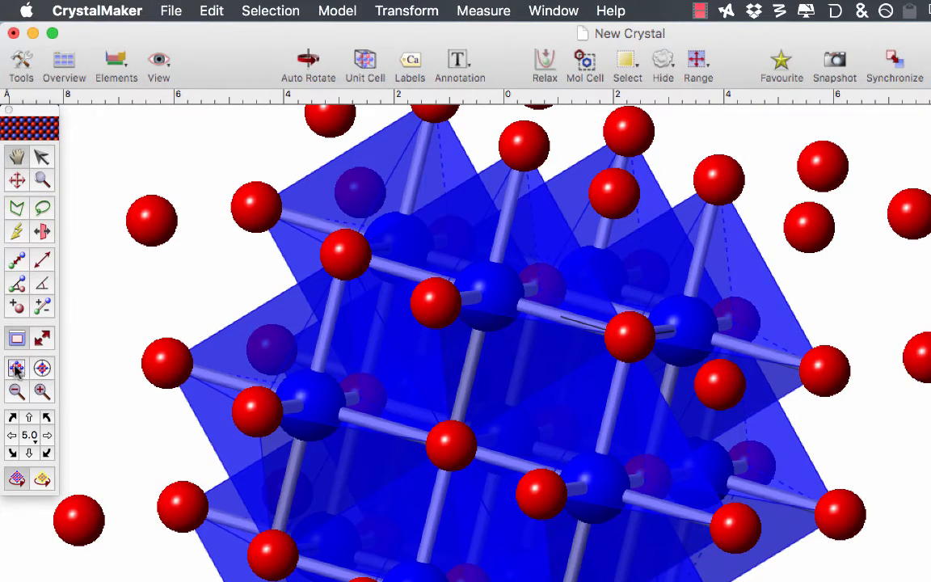
{"action": "left_click", "coordinate": [16, 368]}
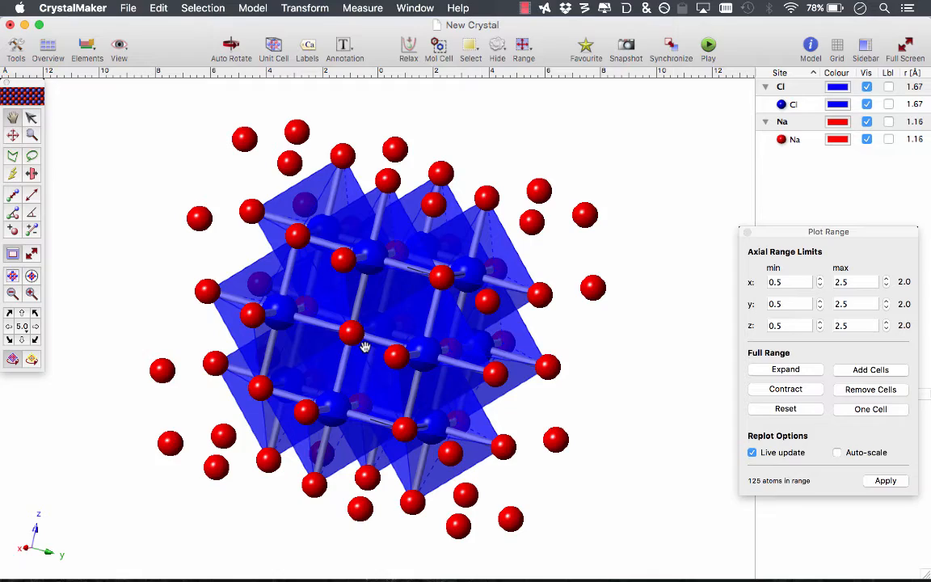
Step: Lasso the column of unbonded Na atoms on one side of the polyhedra and hide them
{"action": "left_click_drag", "start_coordinate": [416, 291], "coordinate": [361, 270]}
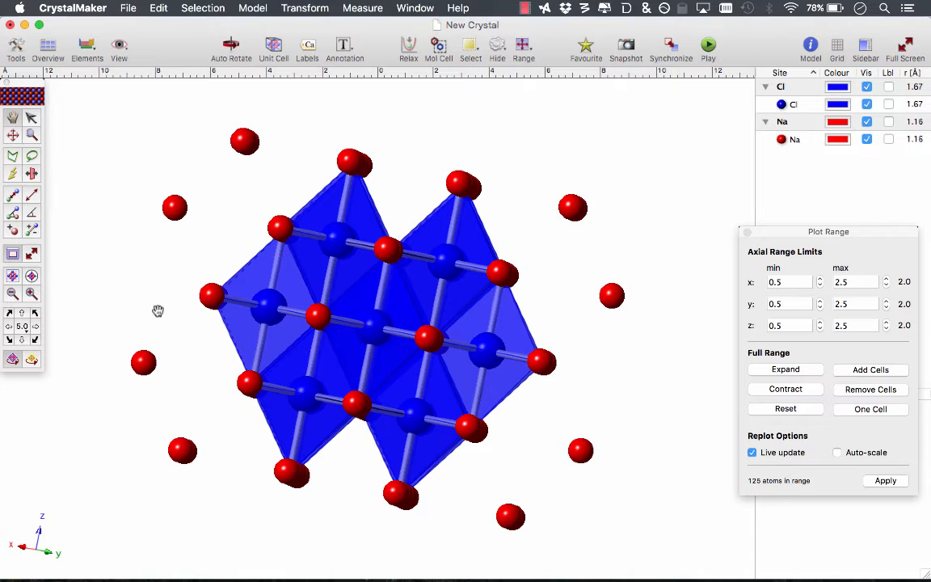
{"action": "left_click", "coordinate": [30, 156]}
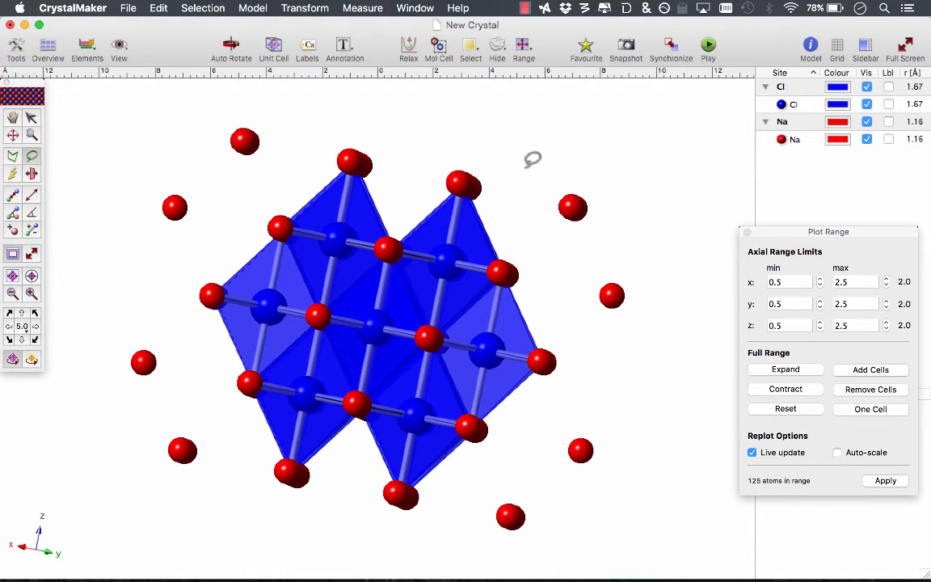
{"action": "mouse_move", "coordinate": [530, 174]}
{"action": "left_mouse_down"}
{"action": "mouse_move", "coordinate": [590, 341]}
{"action": "mouse_move", "coordinate": [504, 438]}
{"action": "mouse_move", "coordinate": [483, 491]}
{"action": "mouse_move", "coordinate": [549, 537]}
{"action": "mouse_move", "coordinate": [690, 387]}
{"action": "mouse_move", "coordinate": [687, 315]}
{"action": "mouse_move", "coordinate": [673, 214]}
{"action": "mouse_move", "coordinate": [555, 160]}
{"action": "mouse_move", "coordinate": [534, 172]}
{"action": "left_mouse_up"}
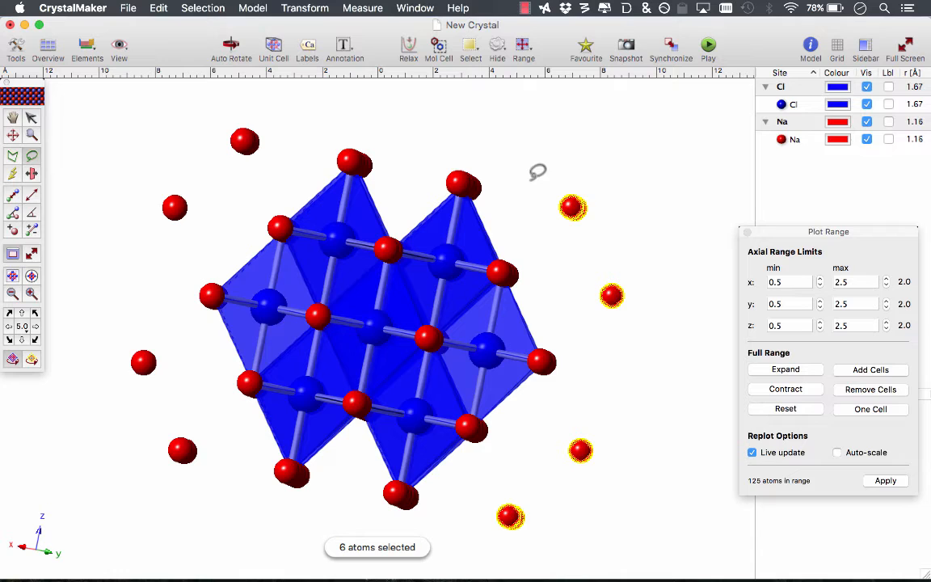
{"action": "right_click", "coordinate": [574, 207]}
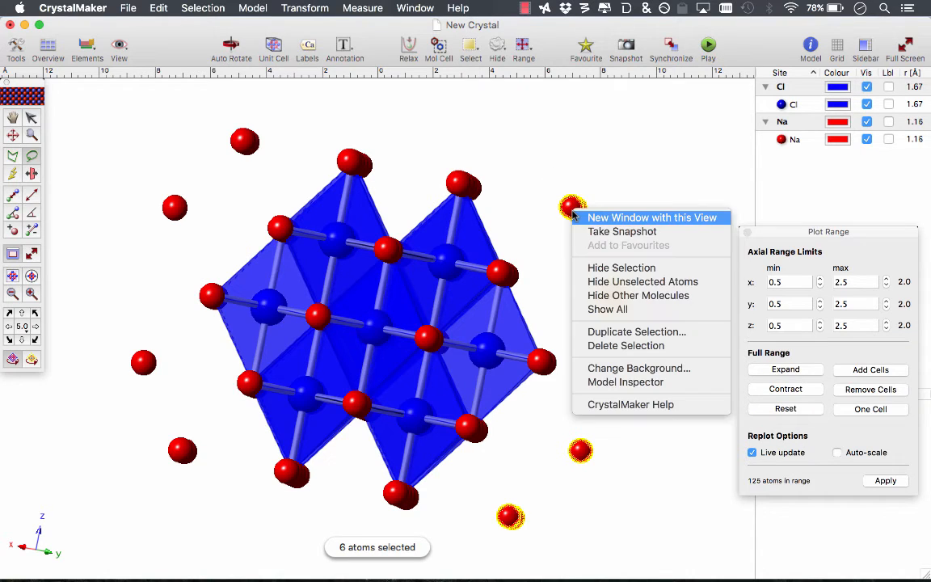
{"action": "left_click", "coordinate": [616, 269]}
Step: Turn the crystal around, enclose the unbonded Na atoms on its other side with a polygon region and hide them
{"action": "left_click", "coordinate": [12, 119]}
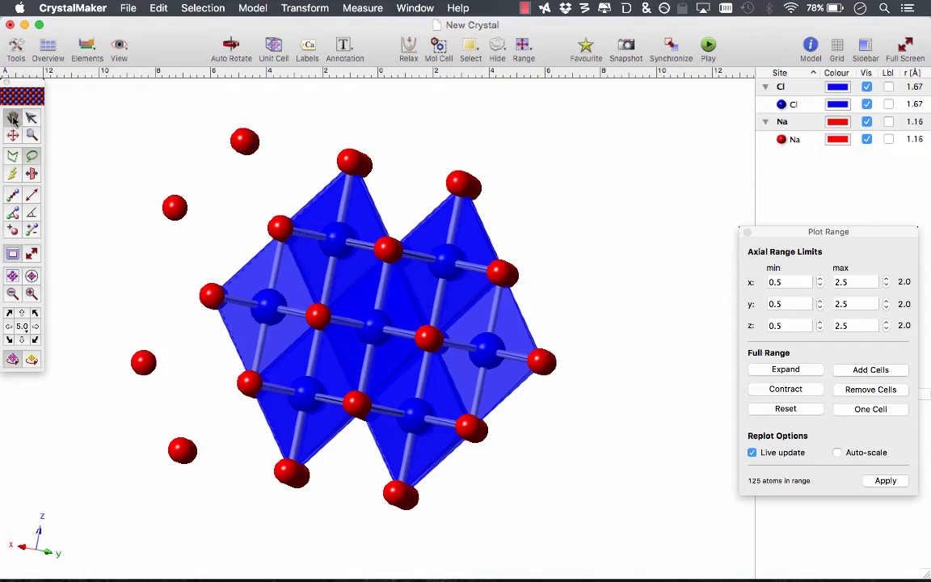
{"action": "left_click_drag", "start_coordinate": [386, 310], "coordinate": [209, 337]}
{"action": "left_click", "coordinate": [13, 157]}
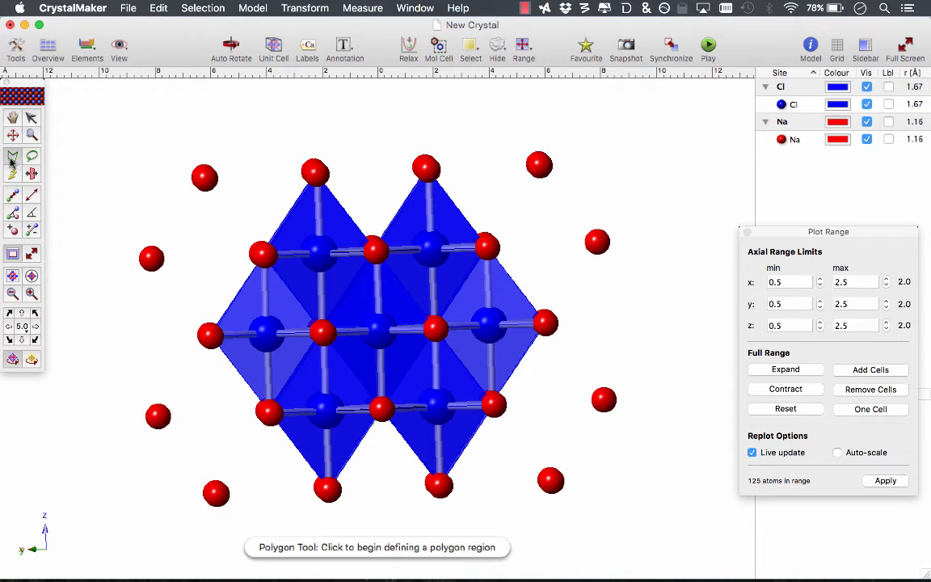
{"action": "left_click", "coordinate": [507, 176]}
{"action": "left_click", "coordinate": [581, 299]}
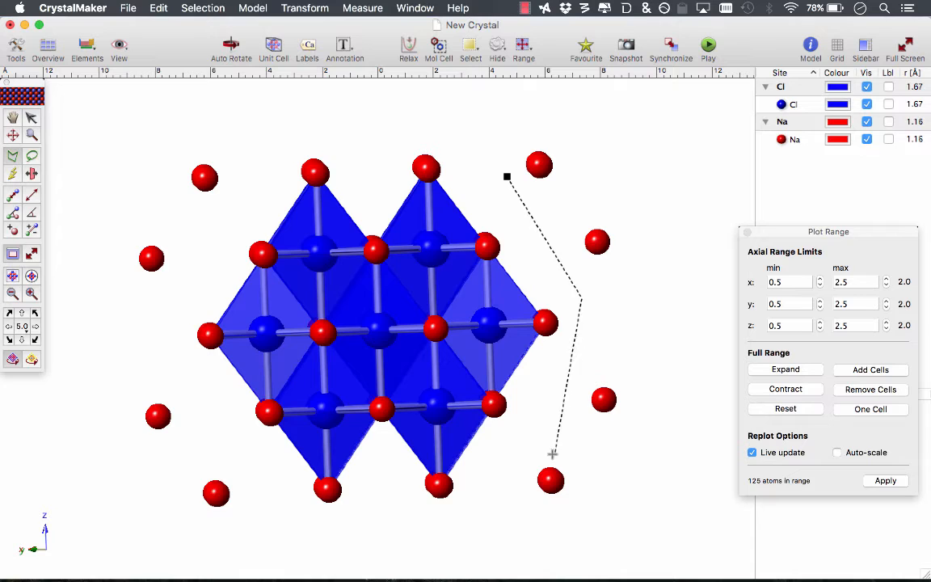
{"action": "left_click", "coordinate": [550, 435]}
{"action": "left_click", "coordinate": [507, 488]}
{"action": "left_click", "coordinate": [603, 544]}
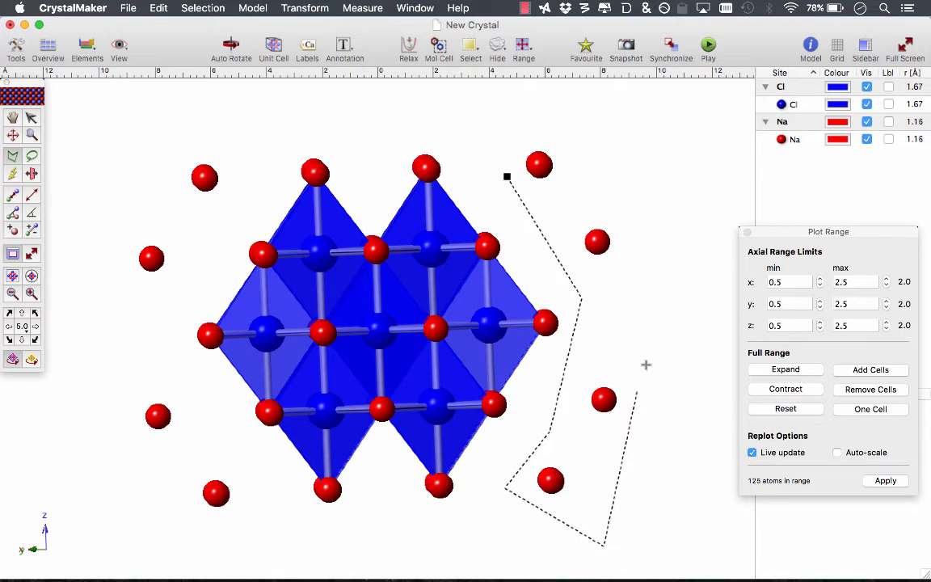
{"action": "left_click", "coordinate": [648, 361]}
{"action": "left_click", "coordinate": [630, 207]}
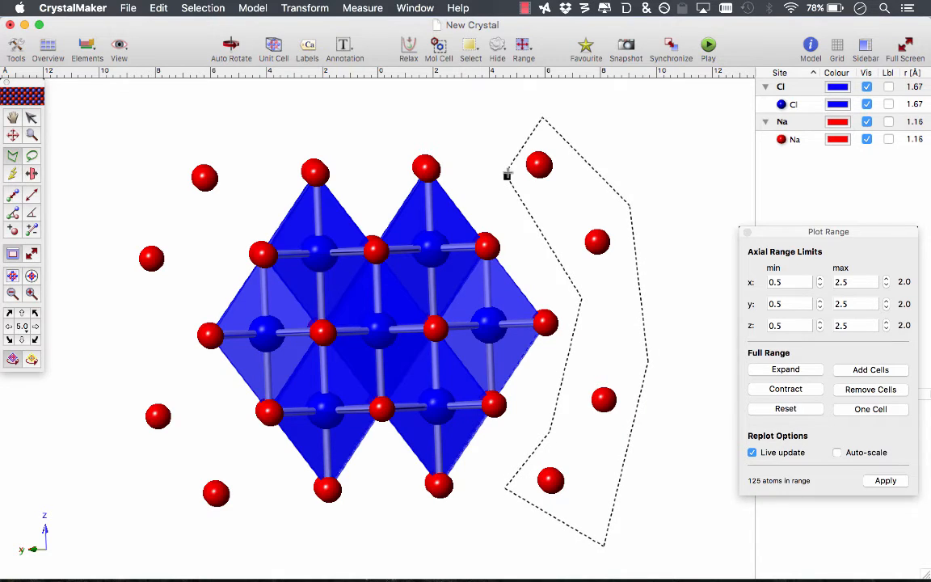
{"action": "left_click", "coordinate": [507, 177]}
{"action": "right_click", "coordinate": [538, 167]}
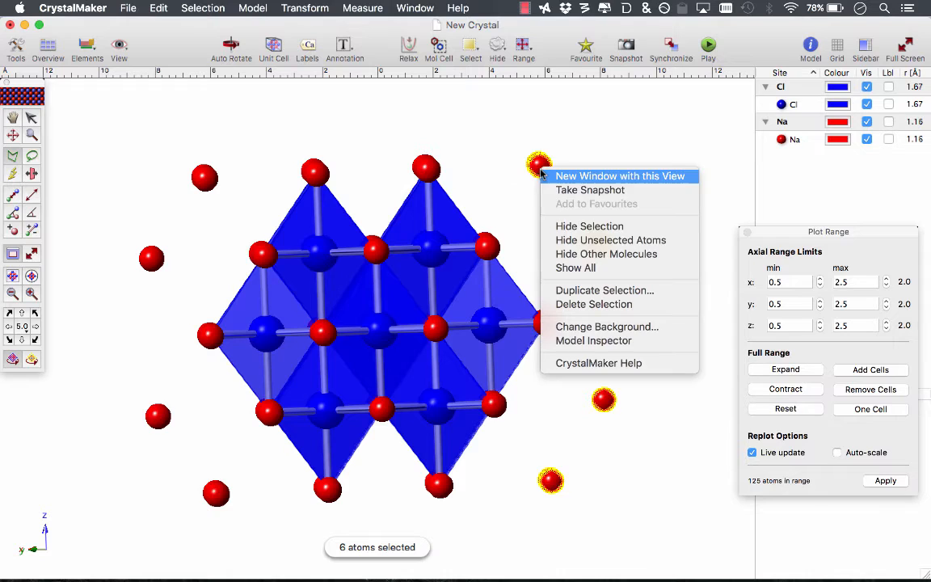
{"action": "left_click", "coordinate": [568, 225]}
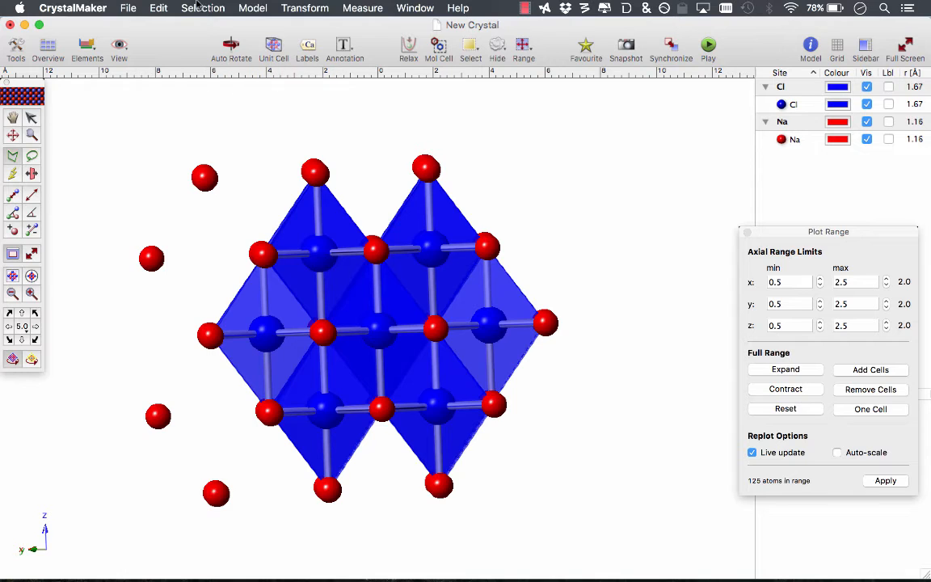
Step: Undo the hiding of both groups of Na atoms, along with the rotation made between them
{"action": "left_click", "coordinate": [246, 10]}
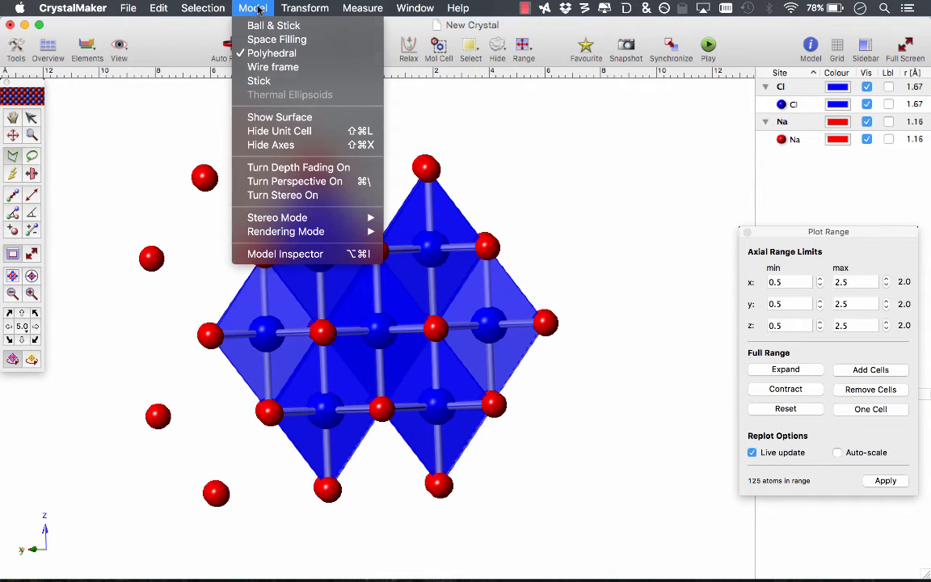
{"action": "left_click", "coordinate": [257, 8]}
{"action": "key", "text": "super+z"}
{"action": "key", "text": "super+z"}
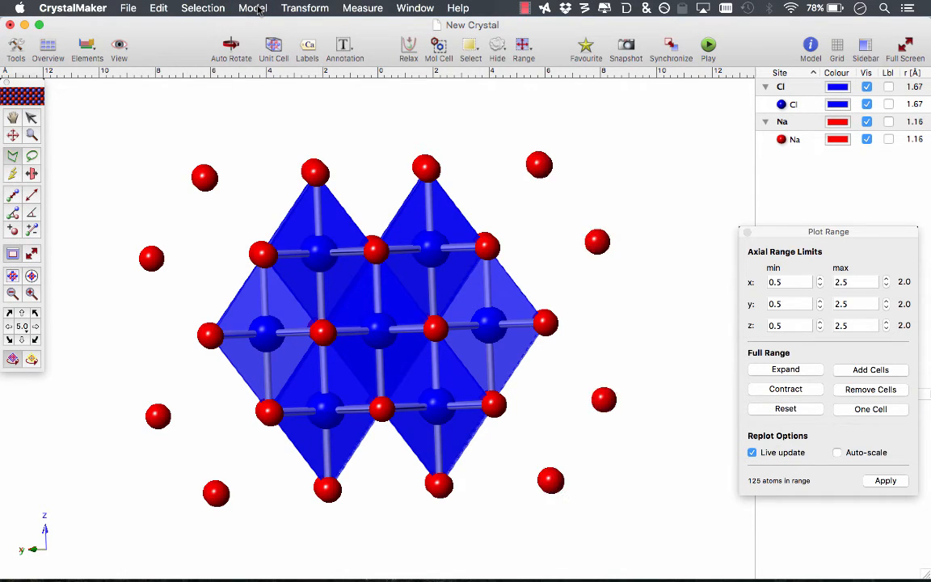
{"action": "key", "text": "super+z"}
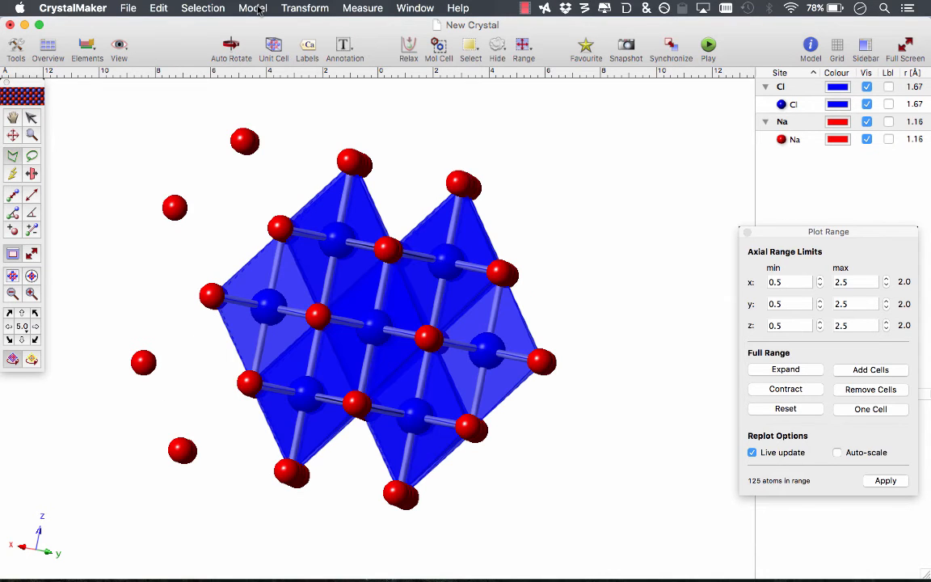
{"action": "key", "text": "super+z"}
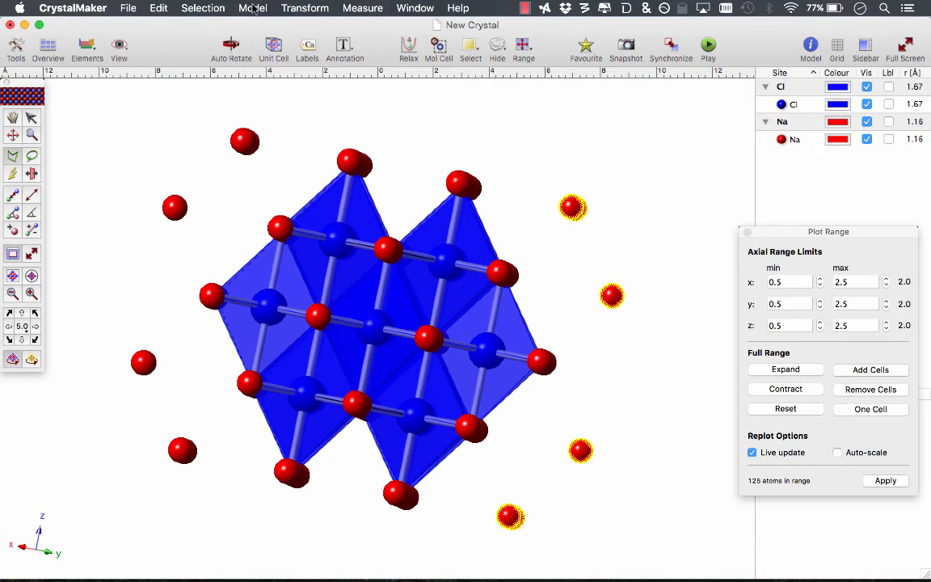
{"action": "left_click", "coordinate": [157, 8]}
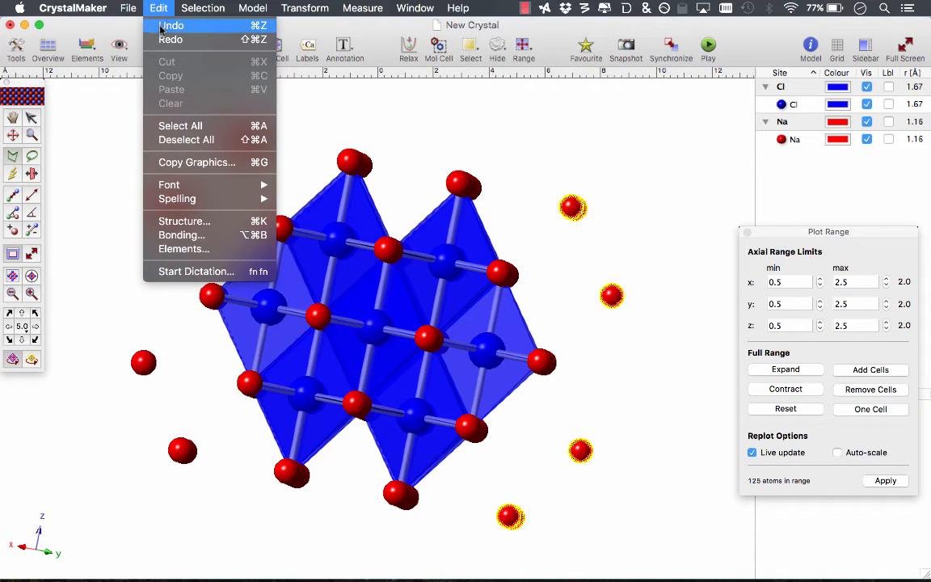
{"action": "left_click", "coordinate": [166, 25]}
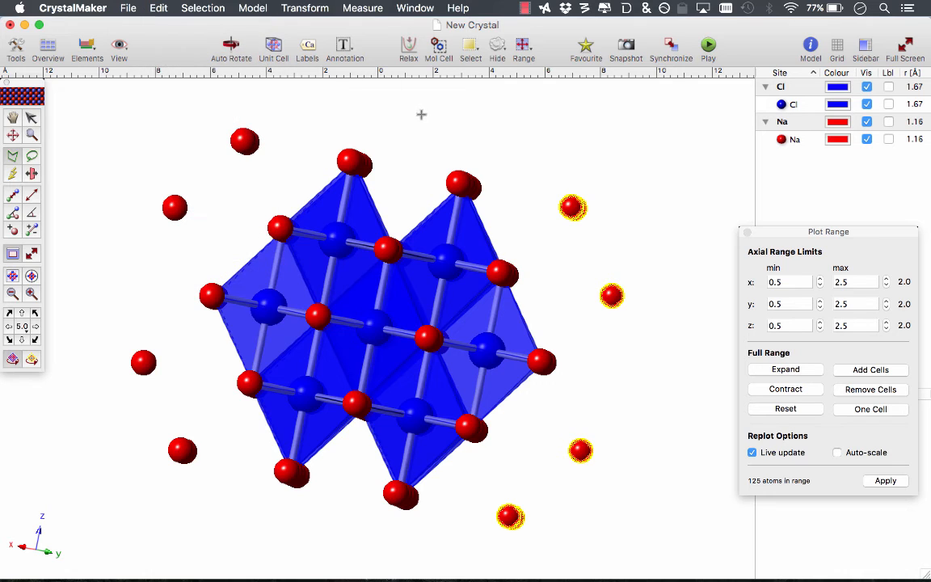
Step: Switch the crystal's model type to Ball & Stick and cancel the stray polygon region
{"action": "left_click", "coordinate": [247, 9]}
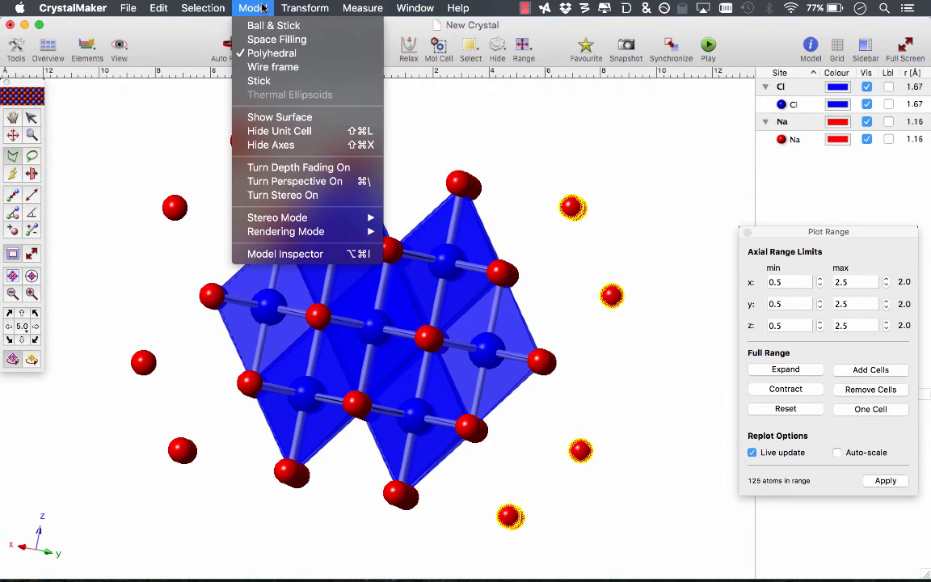
{"action": "left_click", "coordinate": [266, 26]}
{"action": "left_click", "coordinate": [441, 258]}
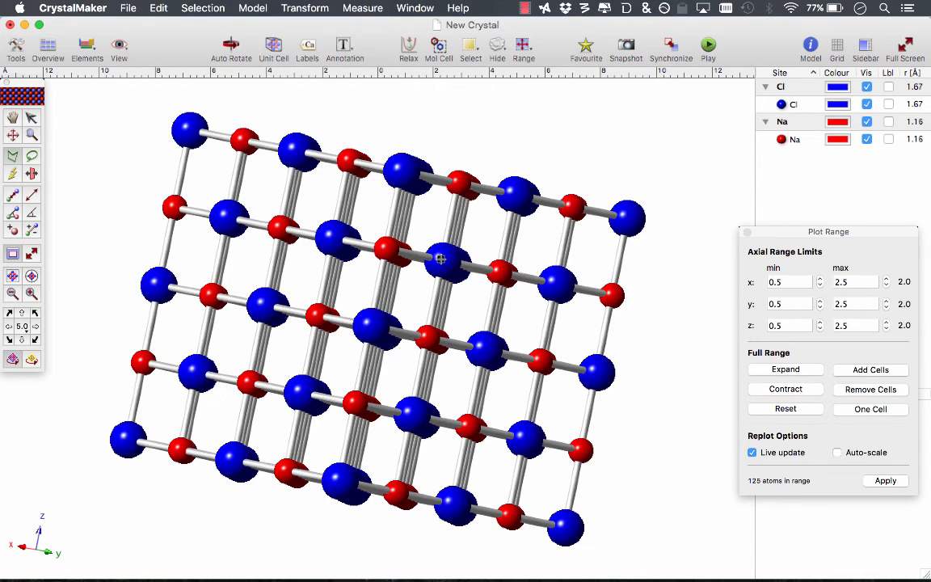
{"action": "left_click", "coordinate": [187, 168]}
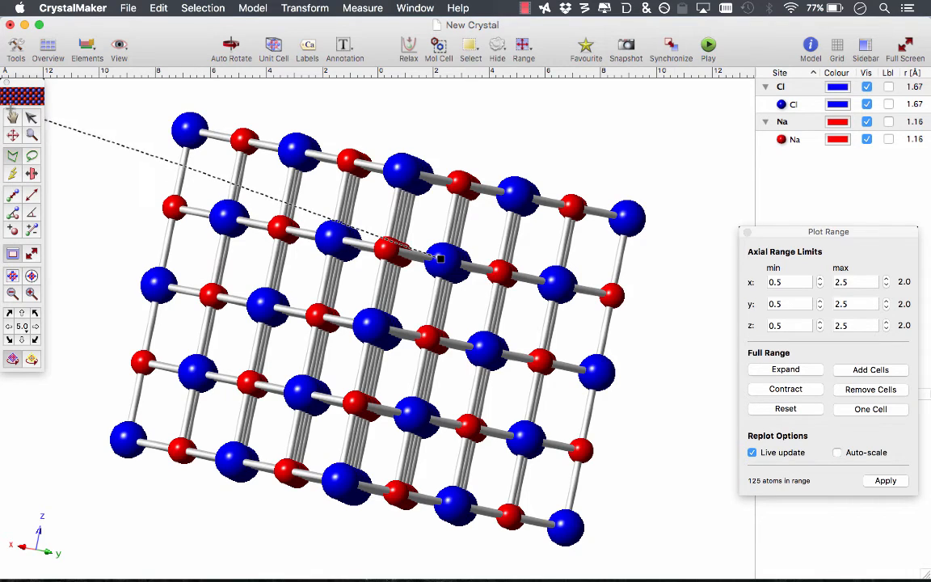
{"action": "key", "text": "Escape"}
Step: Rotate the crystal to a nearly face-on orientation with its c axis upright and close the Plot Range window
{"action": "left_click", "coordinate": [12, 118]}
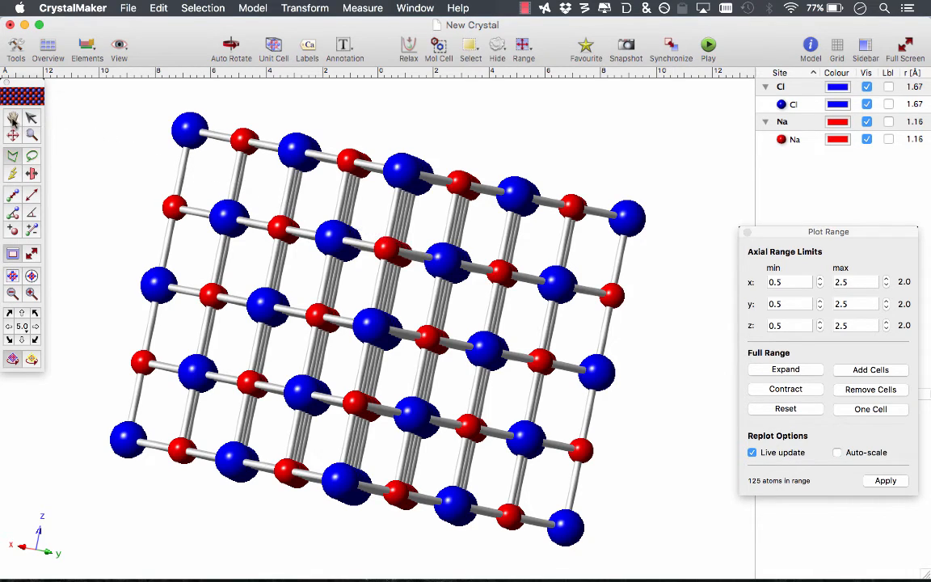
{"action": "left_click_drag", "start_coordinate": [307, 235], "coordinate": [250, 289]}
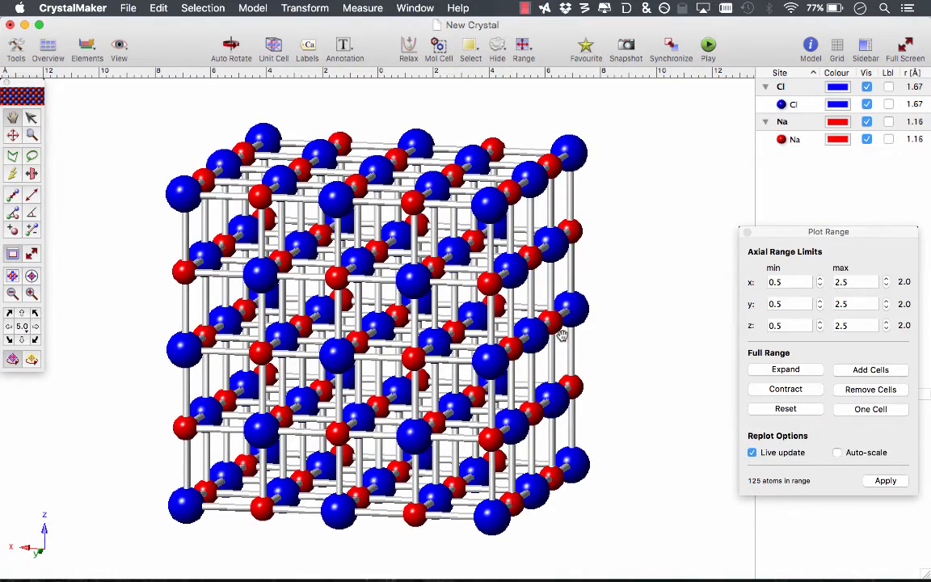
{"action": "left_click", "coordinate": [747, 233]}
{"action": "left_click_drag", "start_coordinate": [536, 357], "coordinate": [567, 345]}
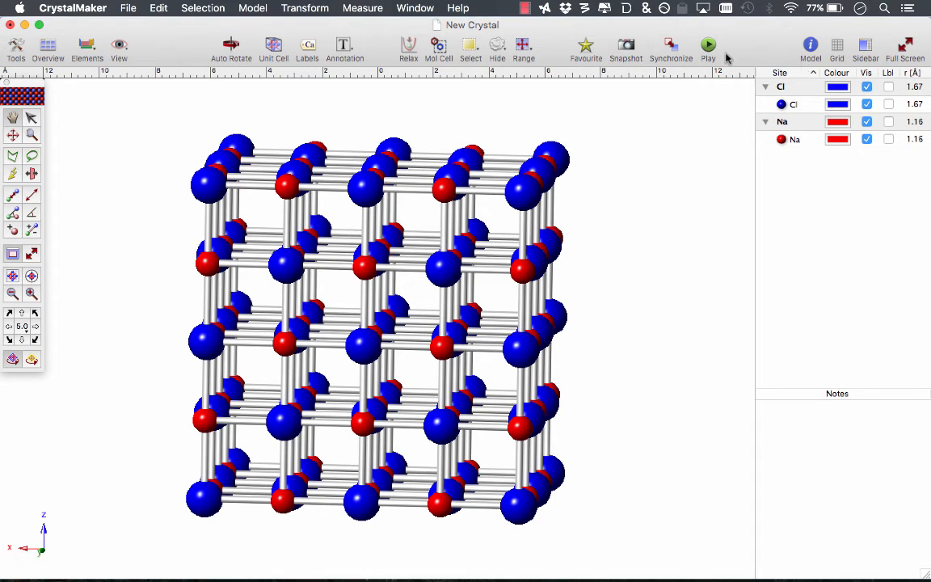
Step: Enable depth fading for the crystal in the model inspector's depth settings
{"action": "left_click", "coordinate": [812, 46]}
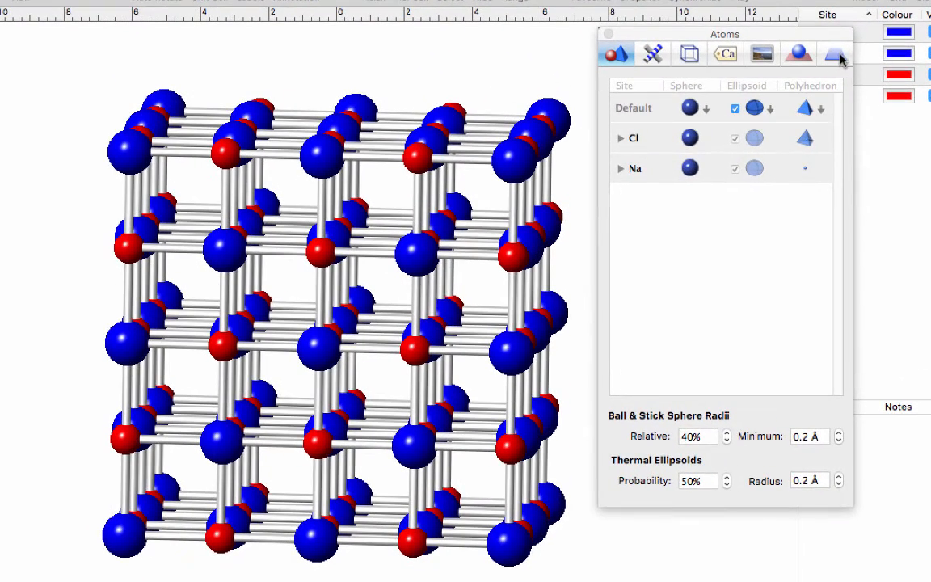
{"action": "left_click", "coordinate": [834, 57]}
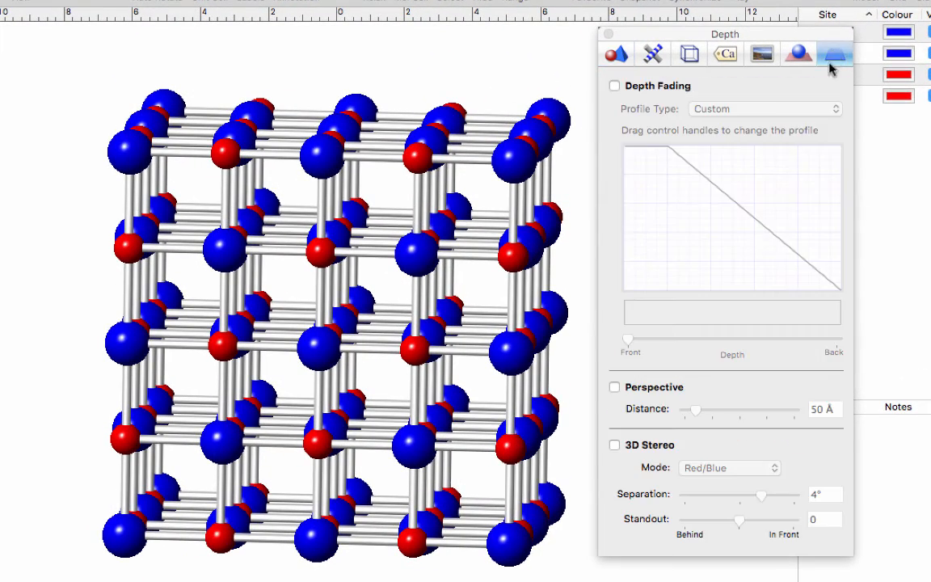
{"action": "left_click", "coordinate": [636, 87]}
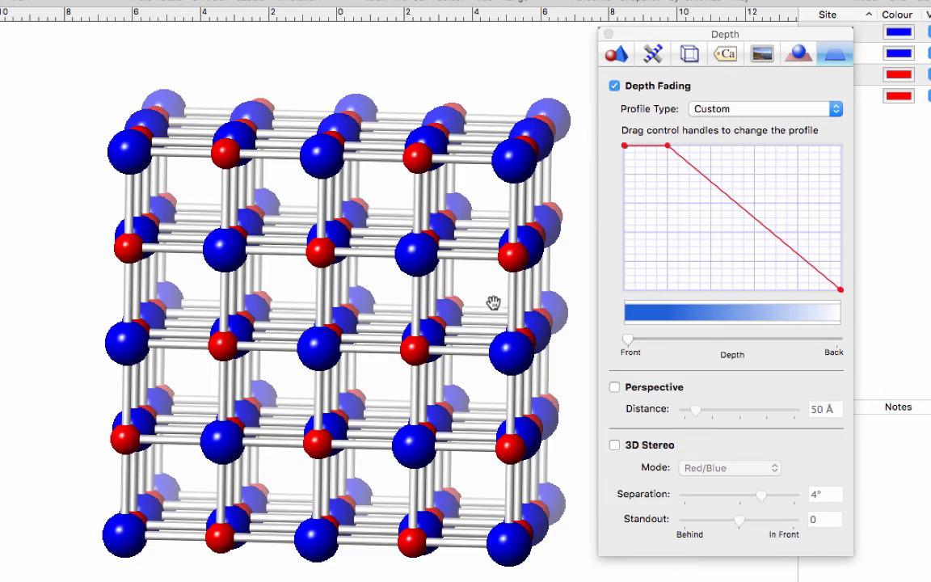
Step: Try the perspective effect on the crystal with a viewing distance of 78 Å, and turn perspective off again
{"action": "mouse_move", "coordinate": [492, 307]}
{"action": "left_mouse_down"}
{"action": "mouse_move", "coordinate": [498, 332]}
{"action": "mouse_move", "coordinate": [499, 306]}
{"action": "mouse_move", "coordinate": [454, 302]}
{"action": "mouse_move", "coordinate": [505, 303]}
{"action": "mouse_move", "coordinate": [481, 295]}
{"action": "left_mouse_up"}
{"action": "left_click", "coordinate": [629, 389]}
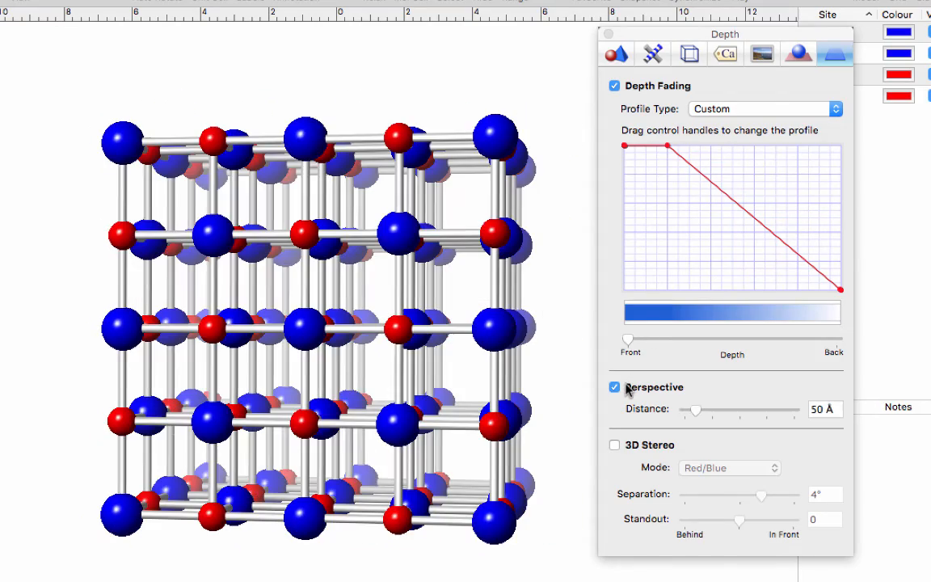
{"action": "mouse_move", "coordinate": [701, 412]}
{"action": "left_mouse_down"}
{"action": "mouse_move", "coordinate": [728, 414]}
{"action": "mouse_move", "coordinate": [676, 415]}
{"action": "mouse_move", "coordinate": [702, 413]}
{"action": "left_mouse_up"}
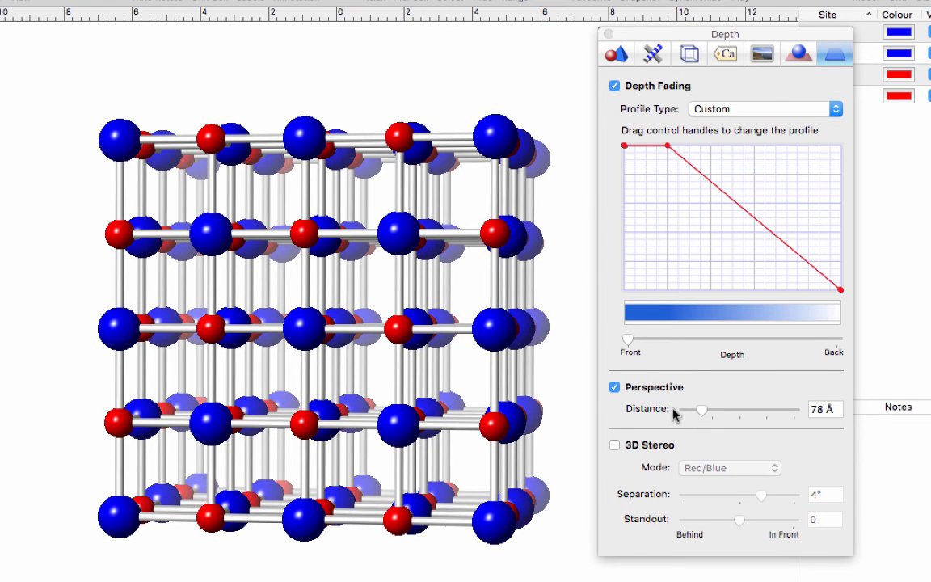
{"action": "left_click", "coordinate": [635, 390]}
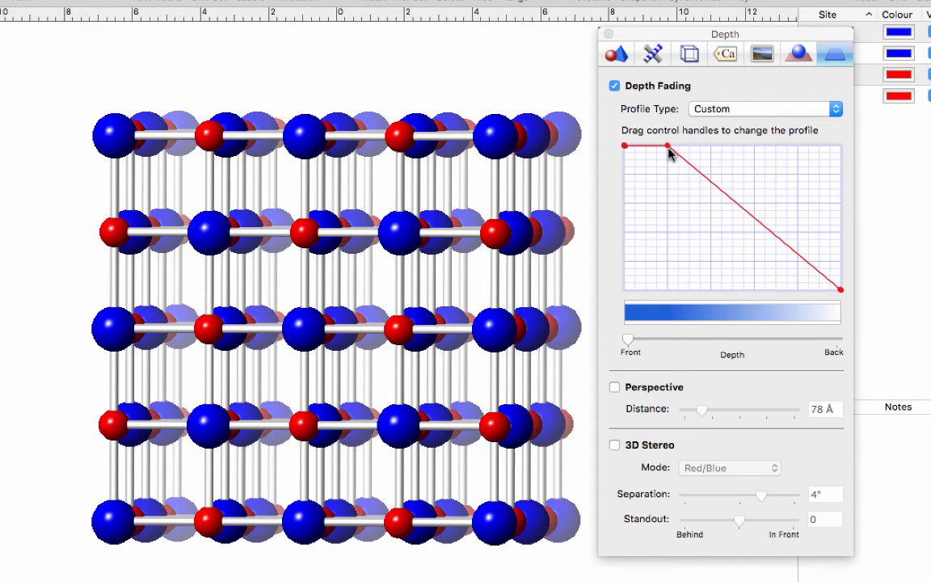
Step: Reshape the depth fading profile so fading starts farther back and ends short of full fade, and close the Depth window
{"action": "left_click_drag", "start_coordinate": [668, 145], "coordinate": [713, 168]}
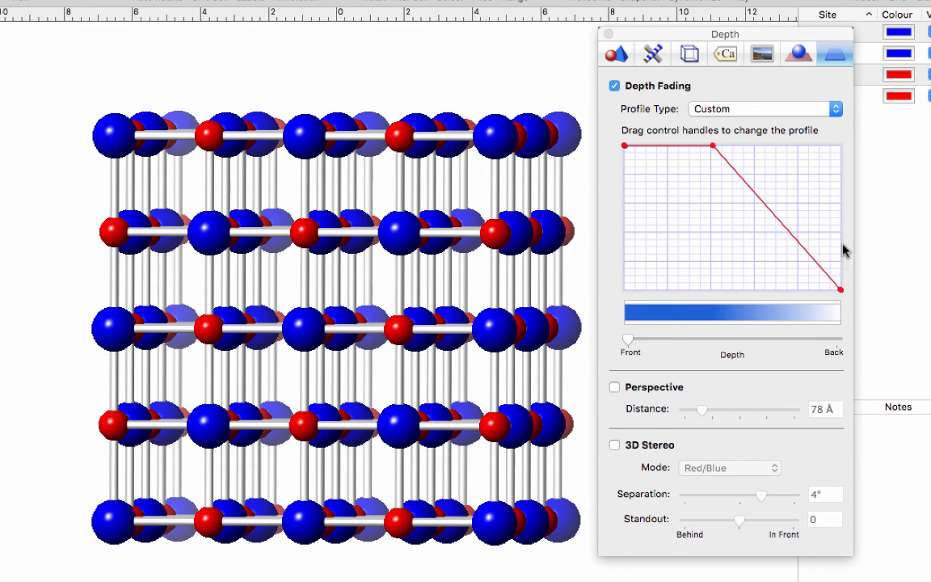
{"action": "left_click_drag", "start_coordinate": [839, 289], "coordinate": [834, 266]}
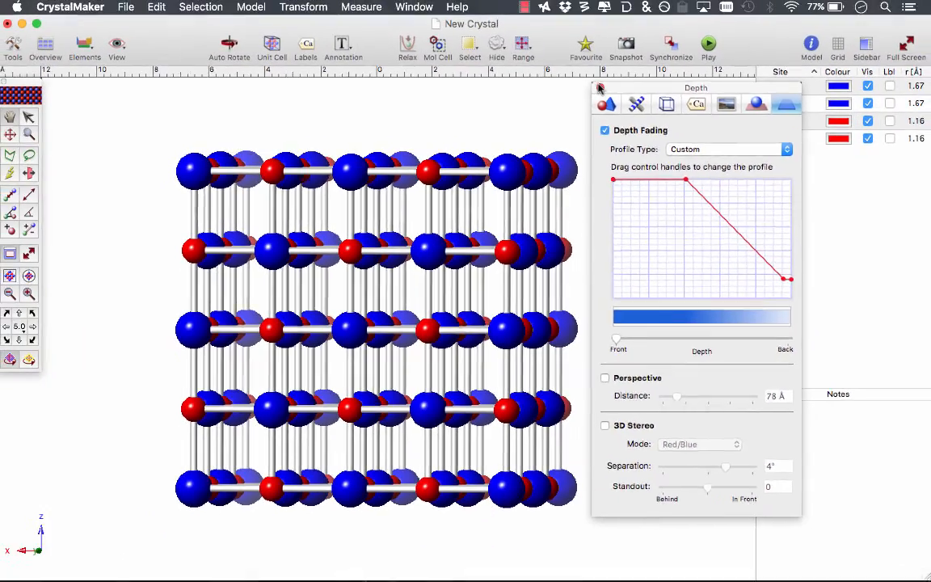
{"action": "left_click", "coordinate": [606, 52]}
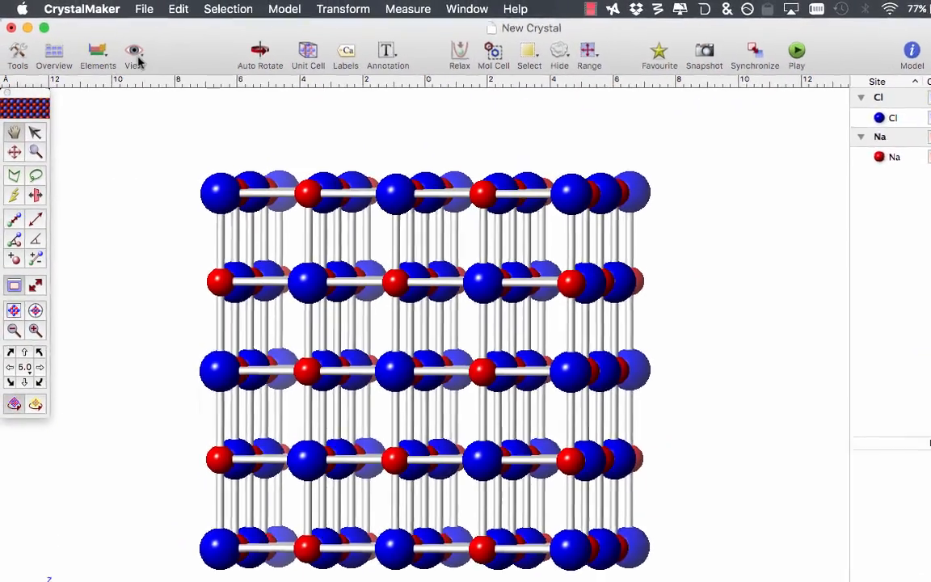
Step: Set the view direction to N(100) and rotate the crystal slightly downward and leftward in 5.0° increments
{"action": "left_click", "coordinate": [123, 49]}
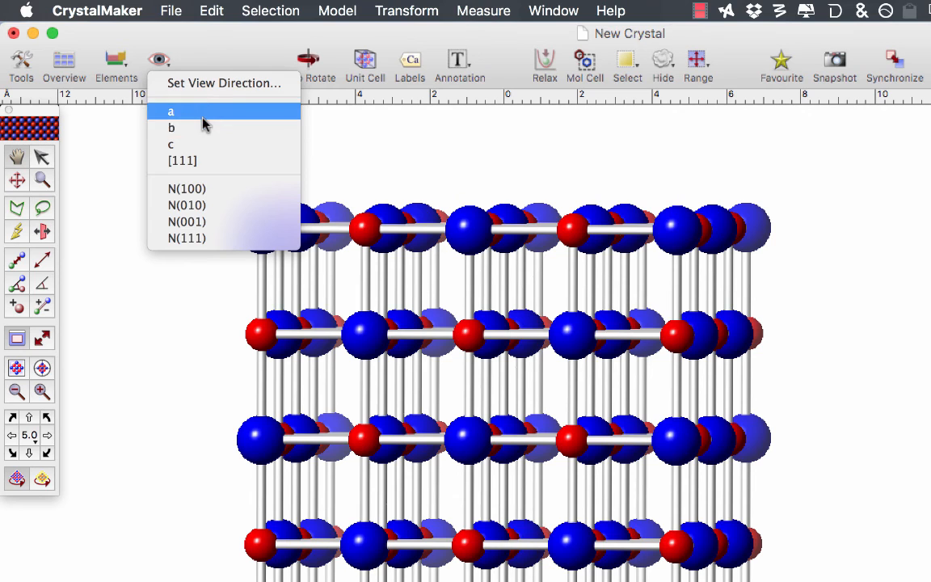
{"action": "left_click", "coordinate": [202, 193]}
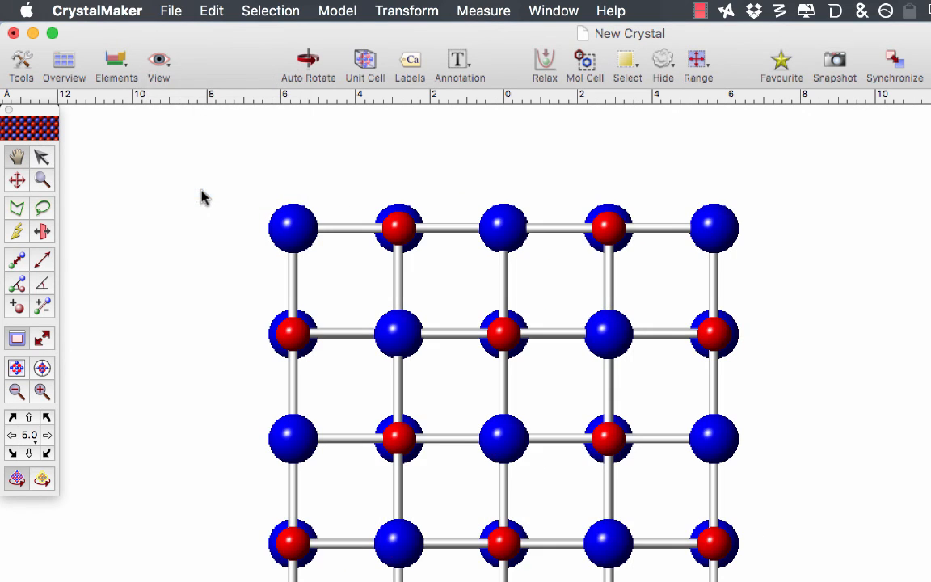
{"action": "left_click", "coordinate": [30, 454]}
{"action": "left_click", "coordinate": [11, 436]}
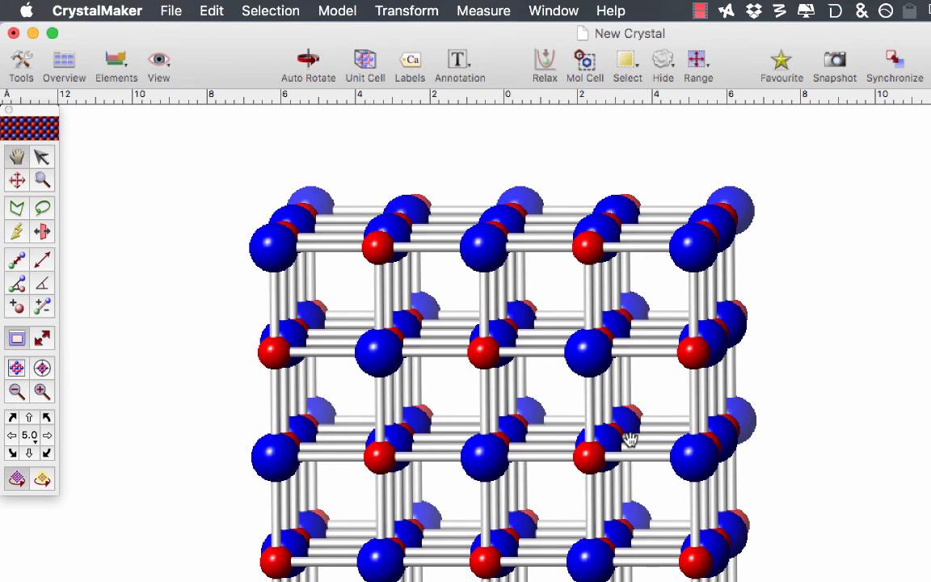
{"action": "mouse_move", "coordinate": [52, 33]}
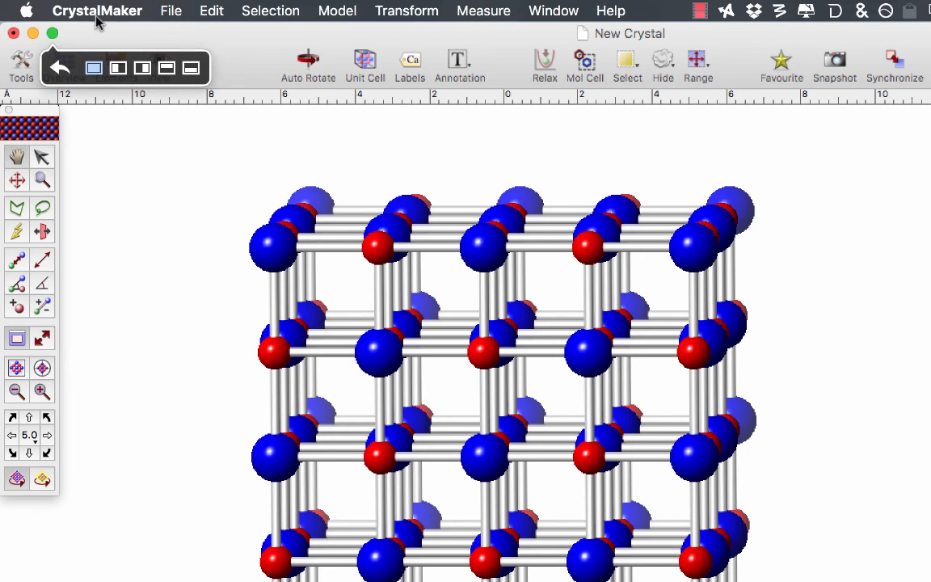
{"action": "left_click", "coordinate": [168, 12]}
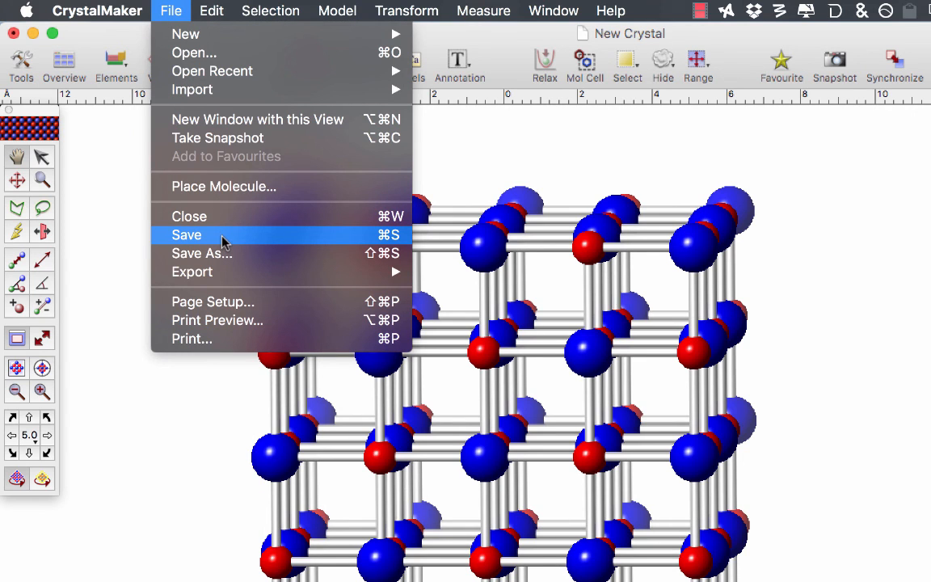
{"action": "mouse_move", "coordinate": [260, 273]}
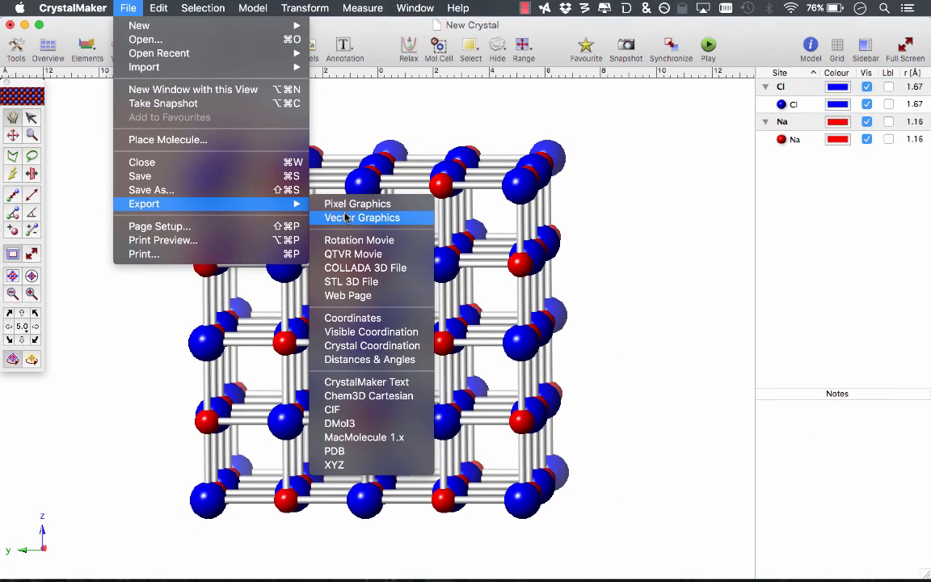
{"action": "left_click", "coordinate": [371, 137]}
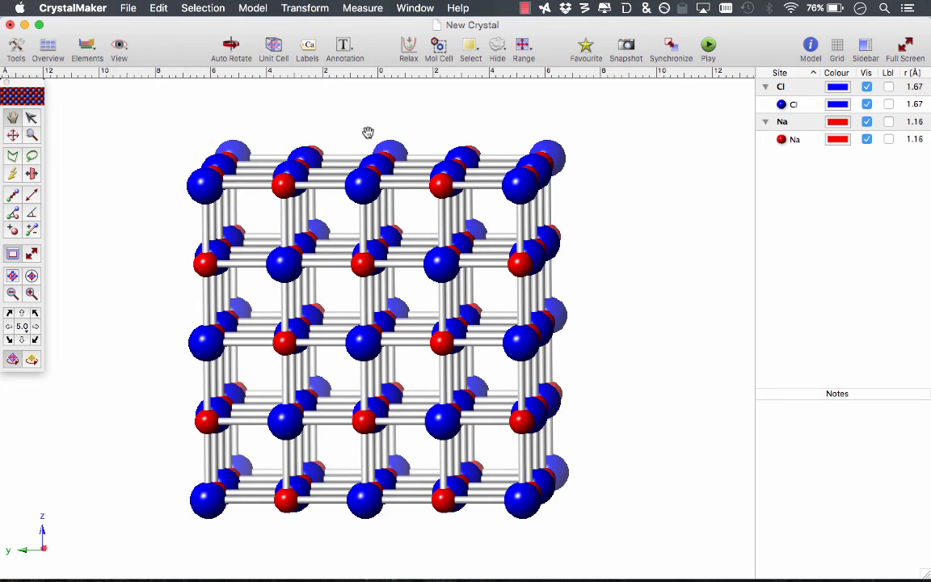